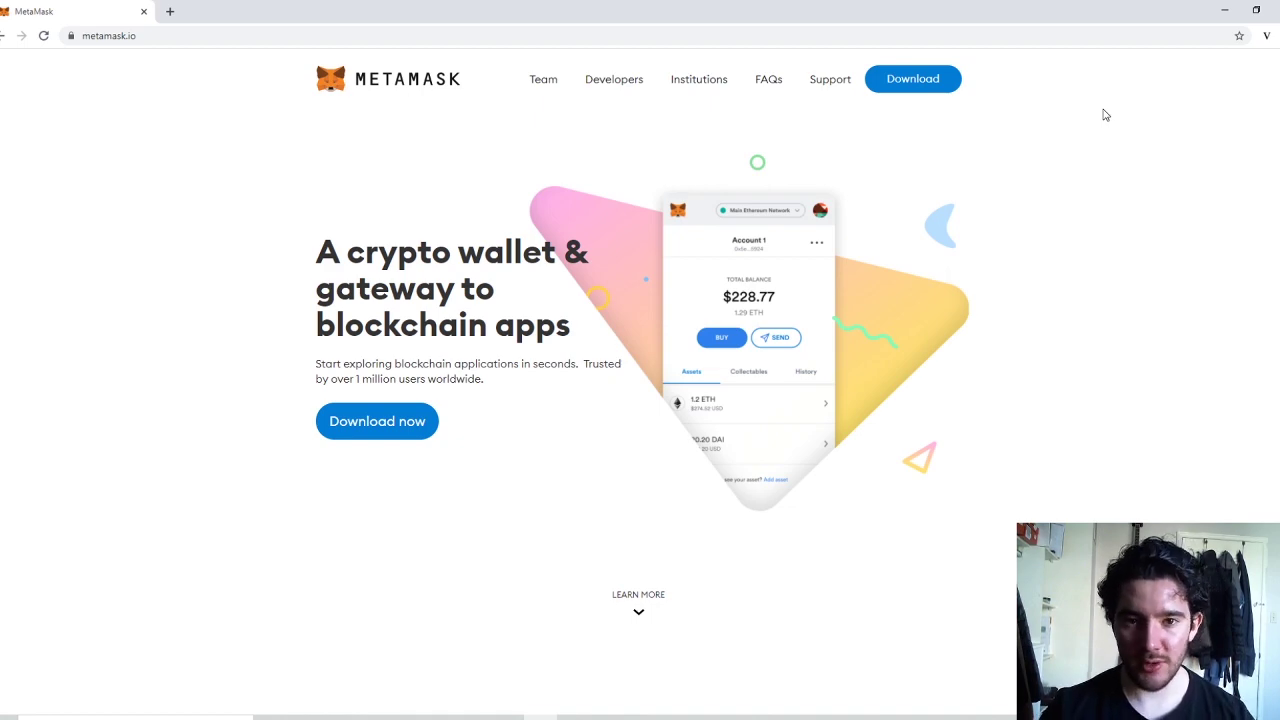
# Step: Install the MetaMask extension from its Chrome Web Store listing, reached via MetaMask's download page
pyautogui.scroll(-3, 1105, 115)
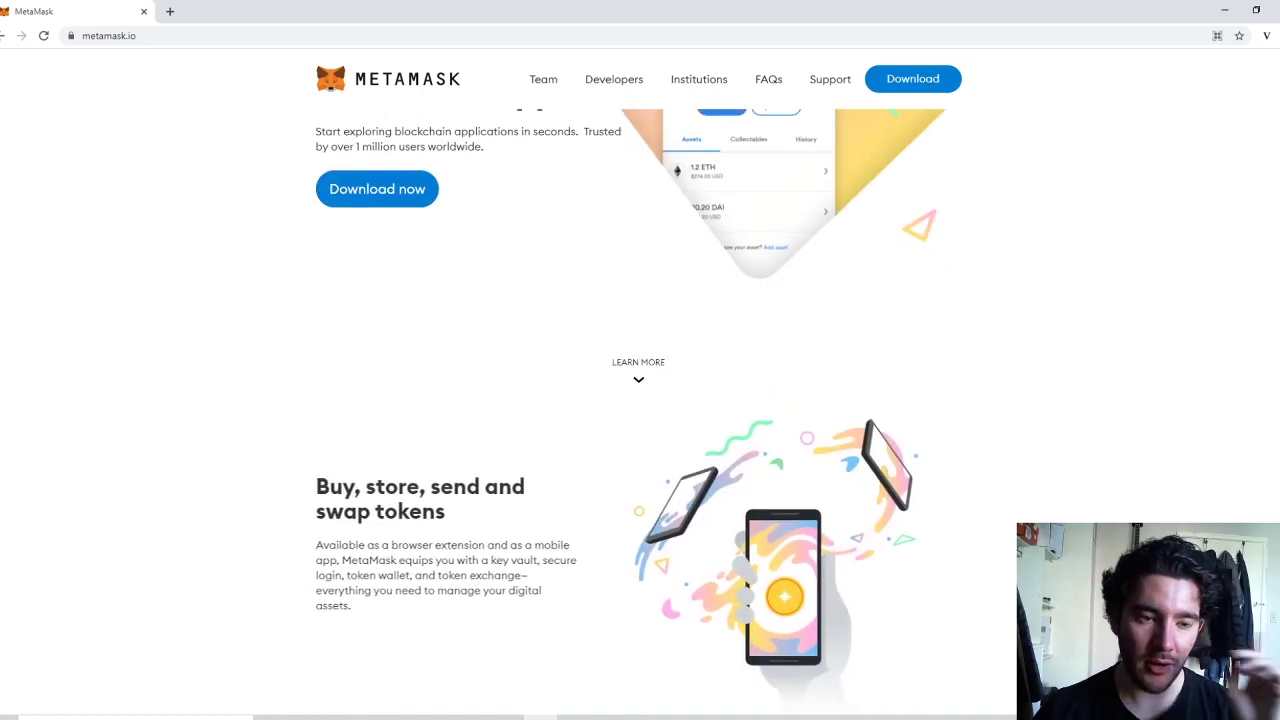
pyautogui.scroll(2, 925, 117)
pyautogui.click(907, 80)
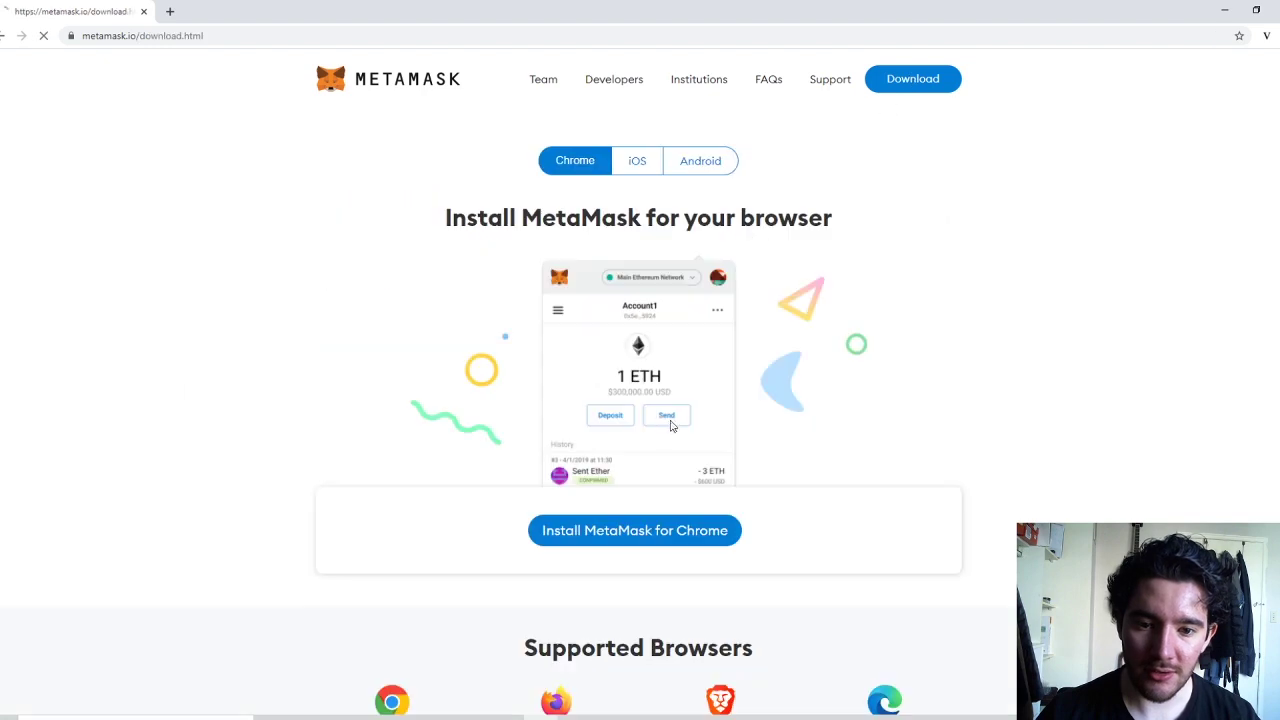
pyautogui.click(680, 538)
pyautogui.hotkey('ctrl', 'shift', 'Tab')
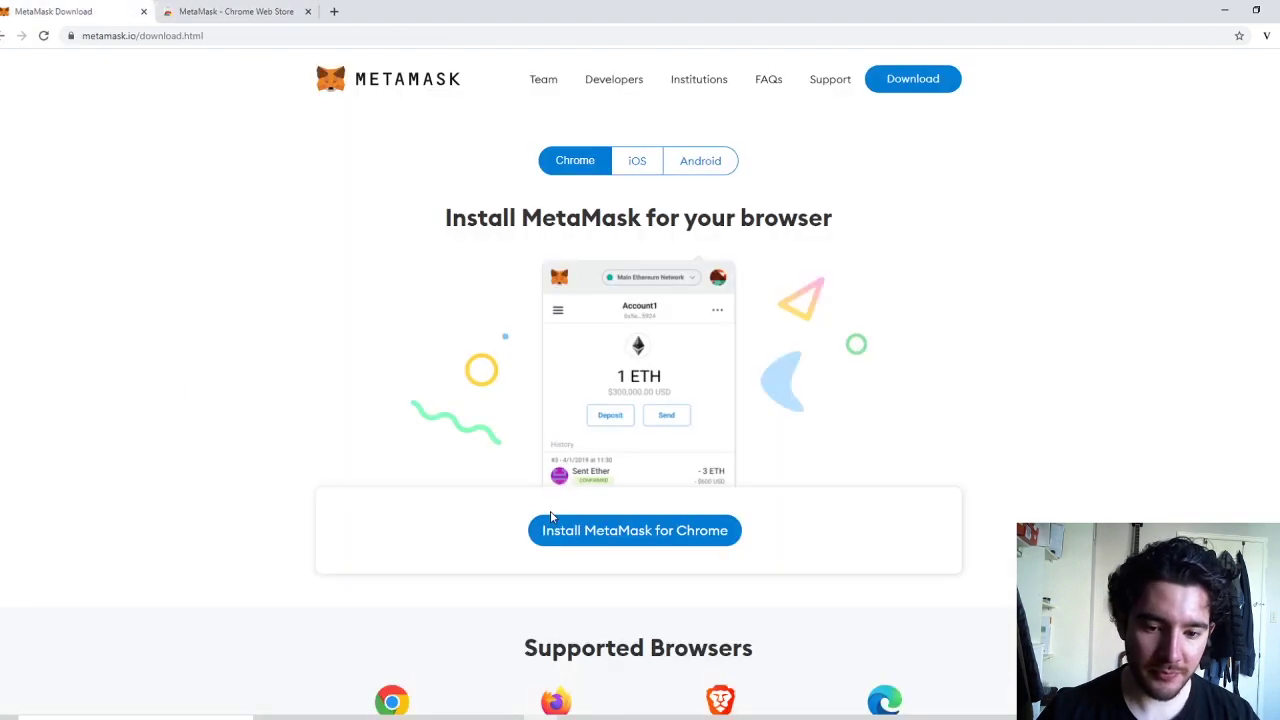
pyautogui.scroll(-4, 627, 436)
pyautogui.click(236, 11)
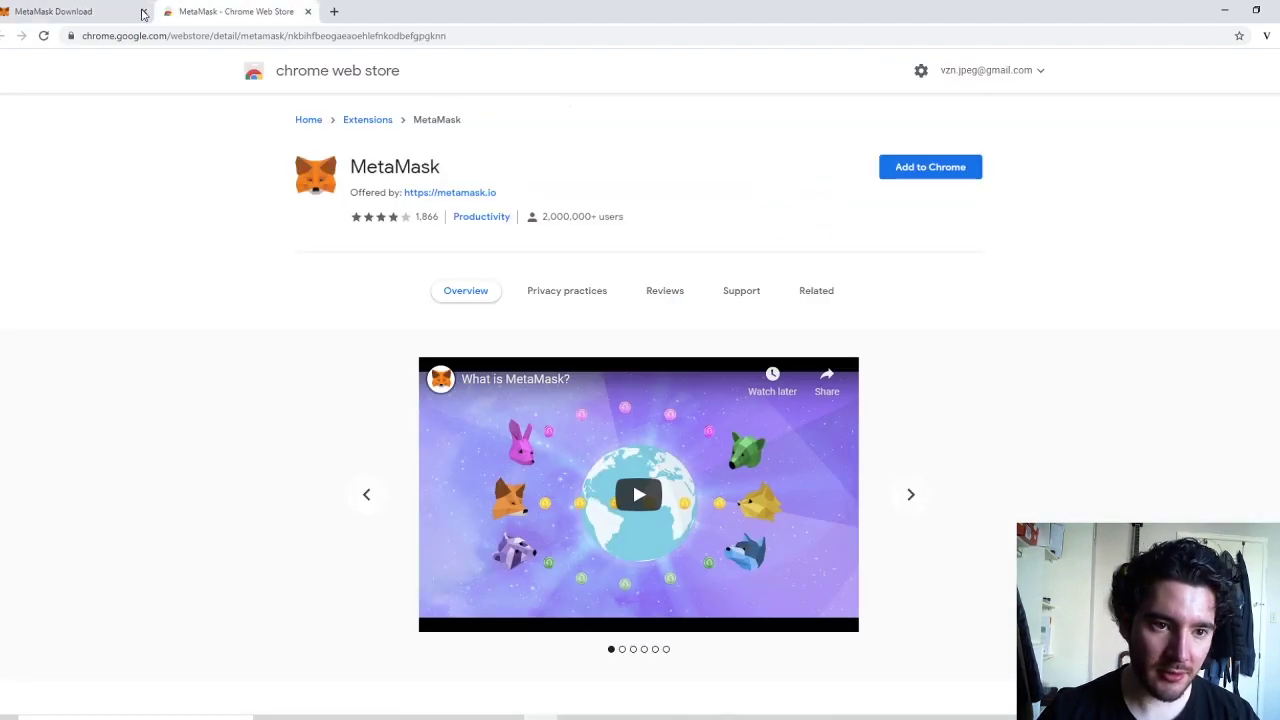
pyautogui.click(143, 11)
pyautogui.click(939, 167)
pyautogui.click(667, 191)
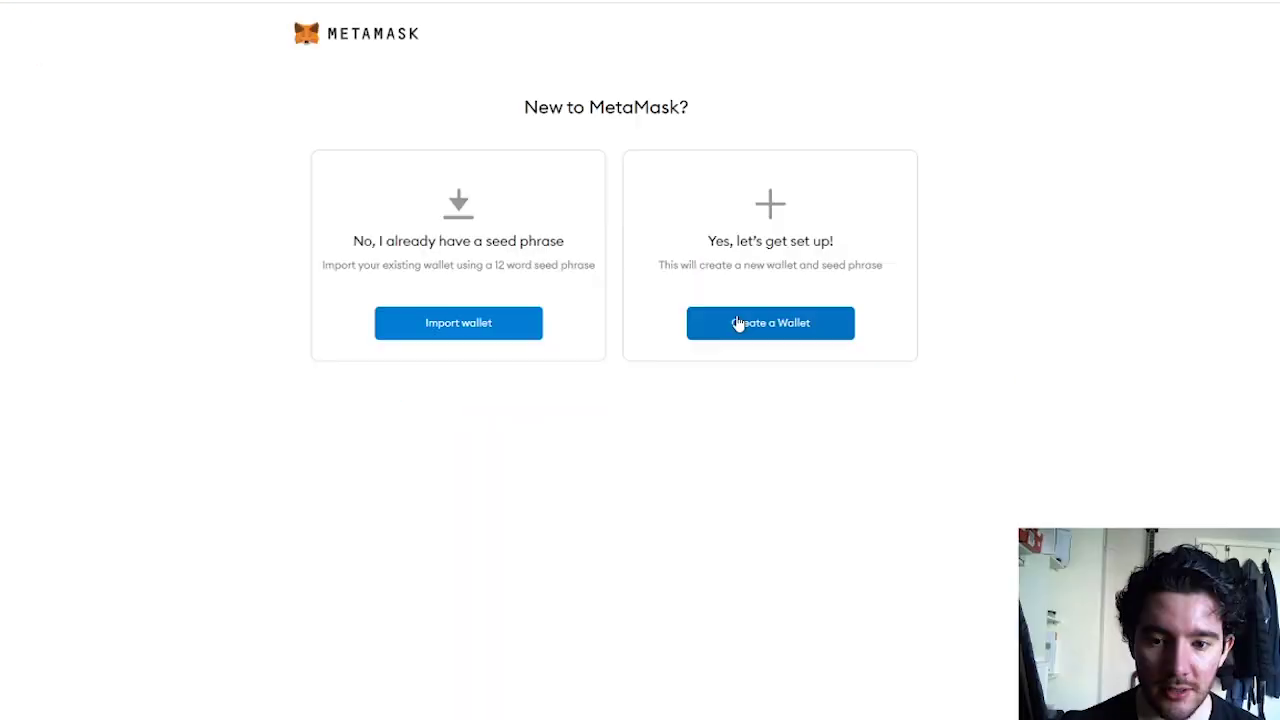
pyautogui.click(740, 323)
pyautogui.click(558, 432)
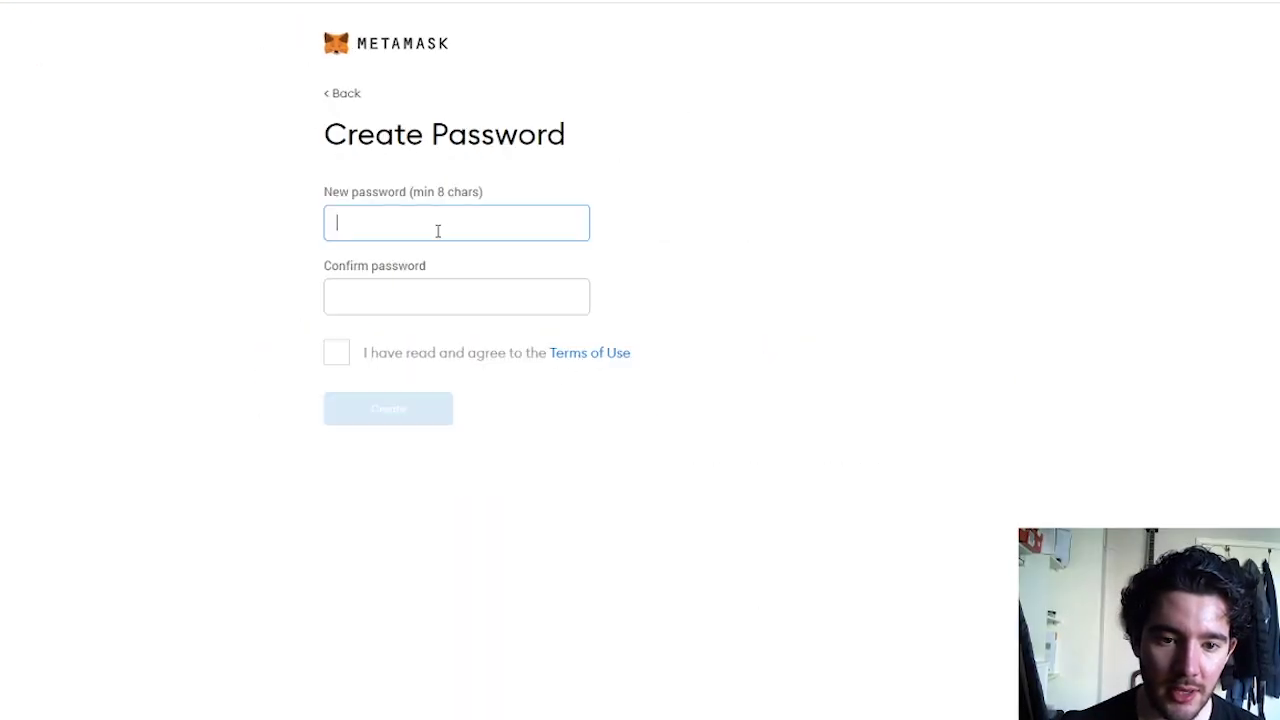
pyautogui.write('passwords')
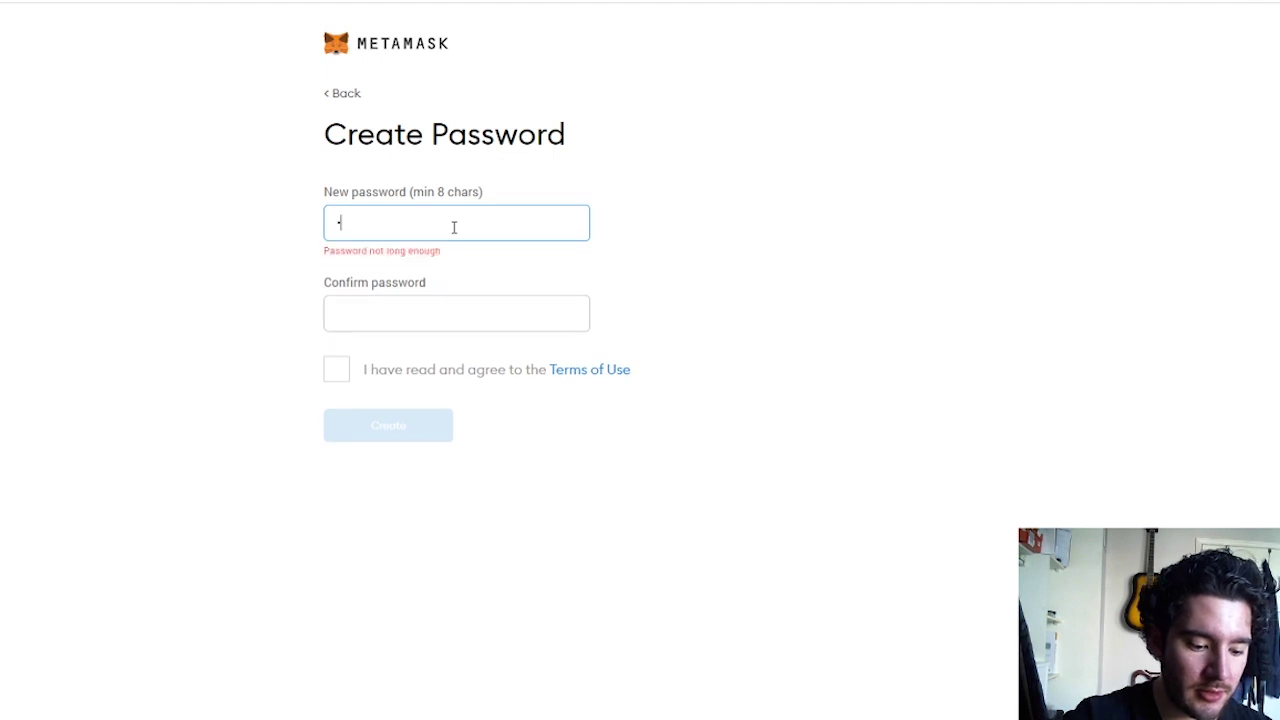
pyautogui.press('Tab')
pyautogui.write('passwords')
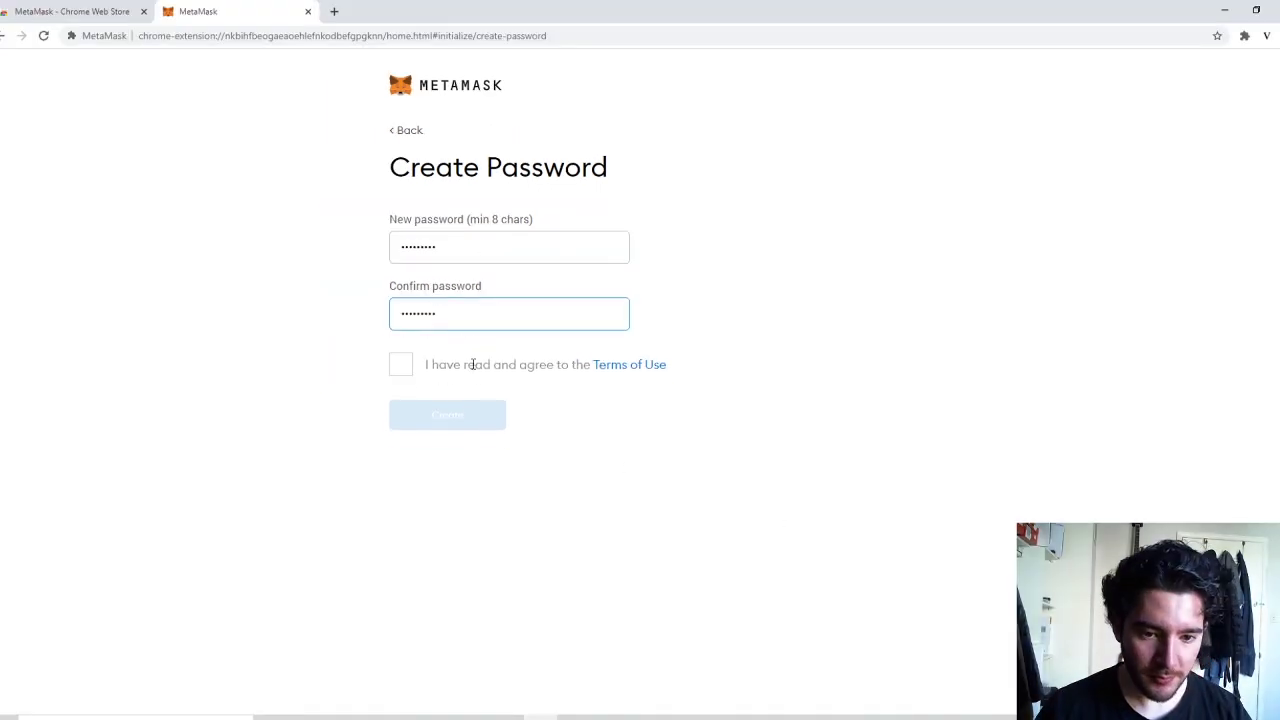
pyautogui.click(473, 364)
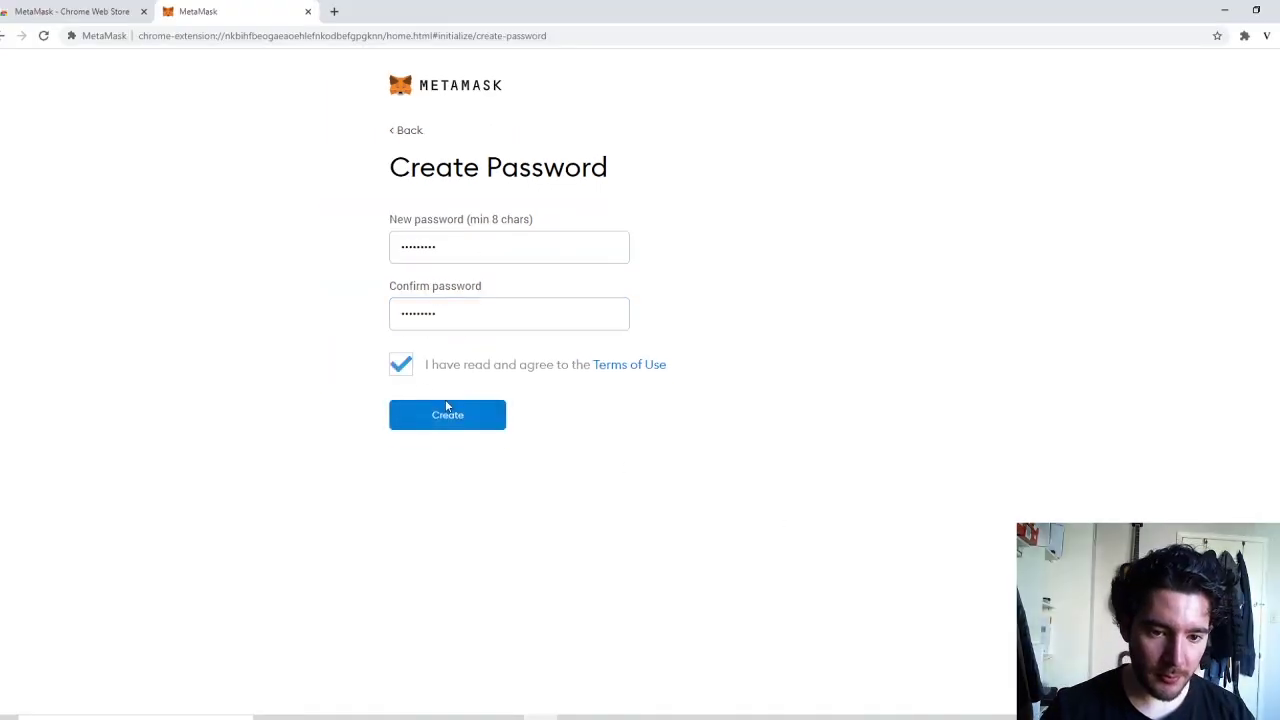
pyautogui.click(449, 412)
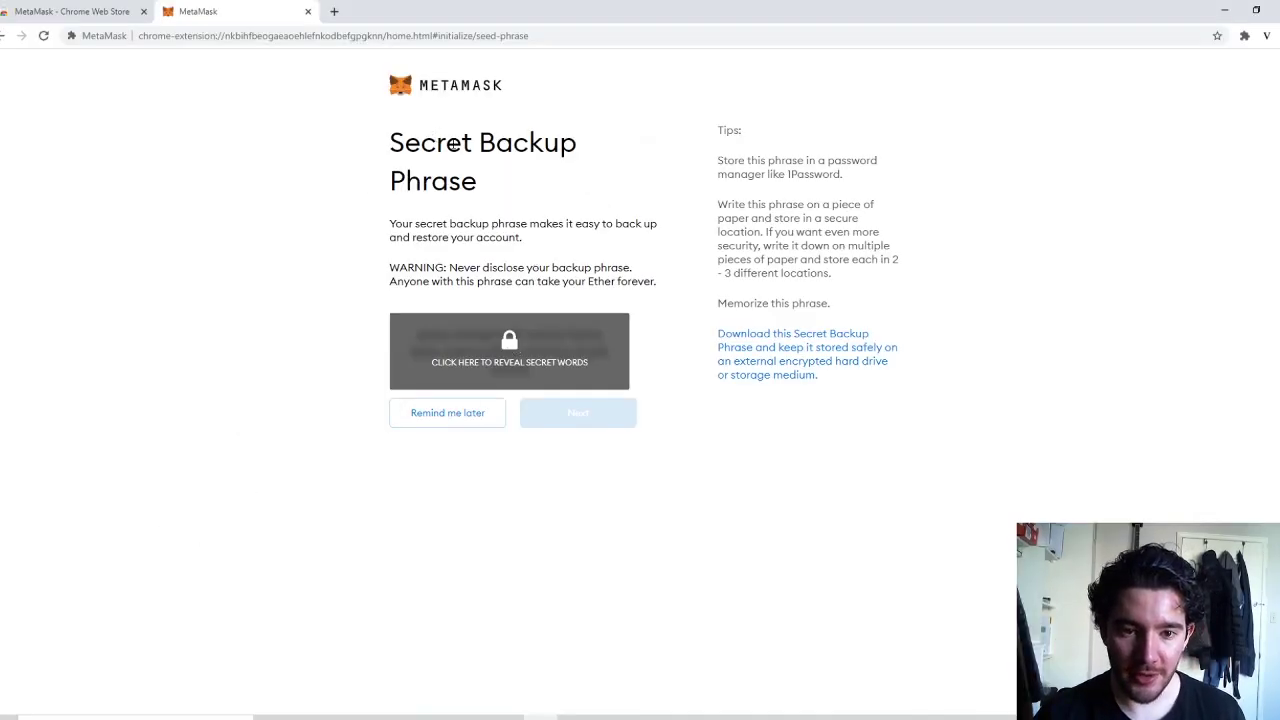
# Step: Reveal the hidden secret backup words and continue to the backup phrase confirmation
pyautogui.moveTo(453, 144); pyautogui.dragTo(527, 262)
pyautogui.click(468, 264)
pyautogui.click(515, 370)
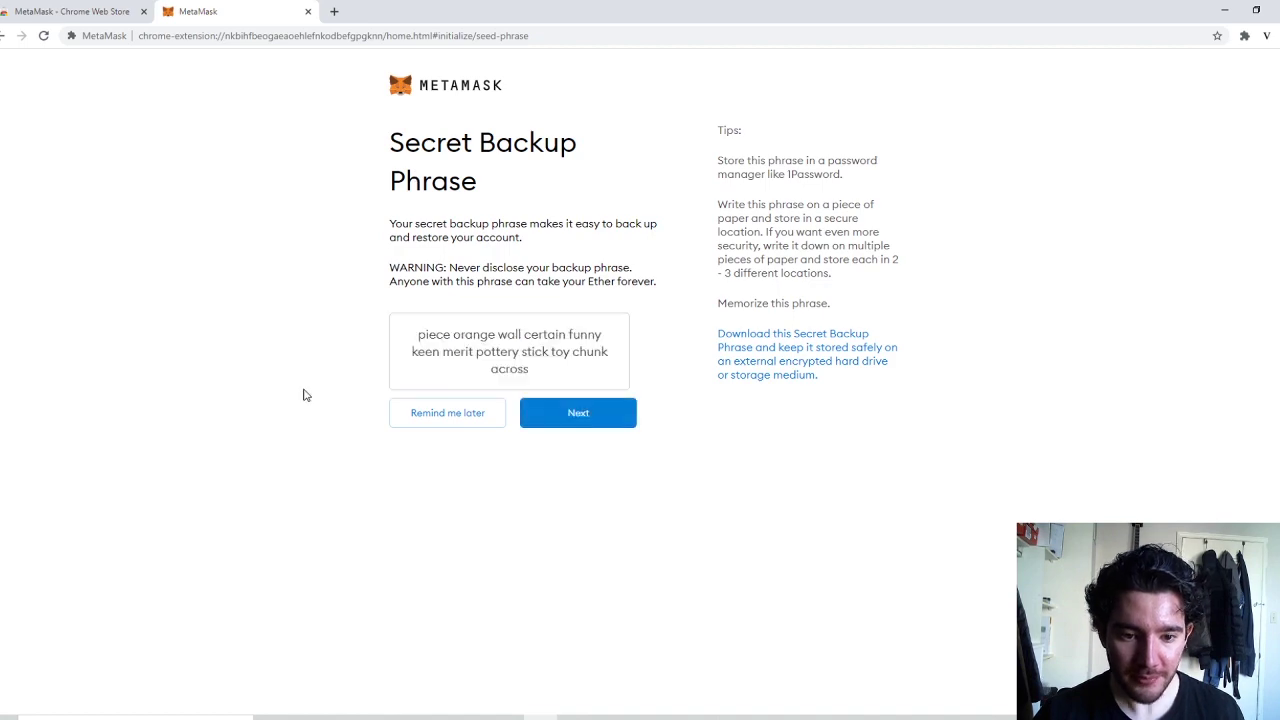
pyautogui.moveTo(428, 335); pyautogui.dragTo(549, 383)
pyautogui.click(549, 383)
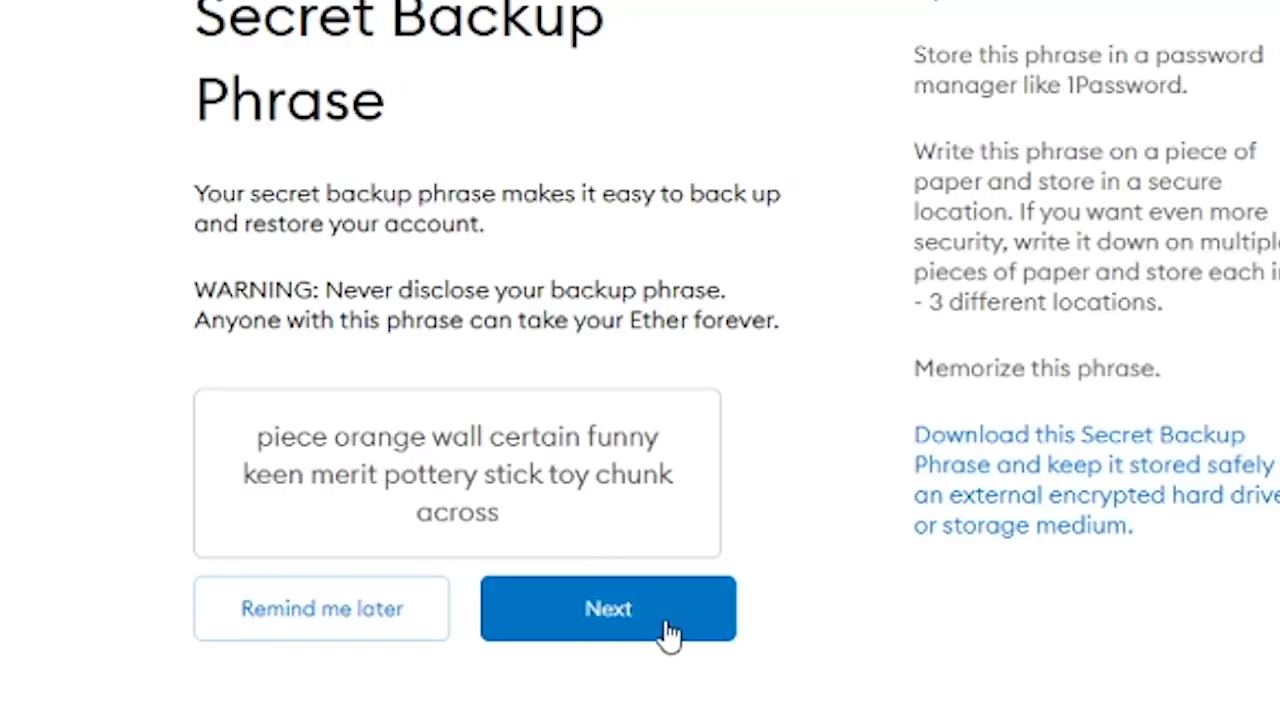
pyautogui.click(604, 420)
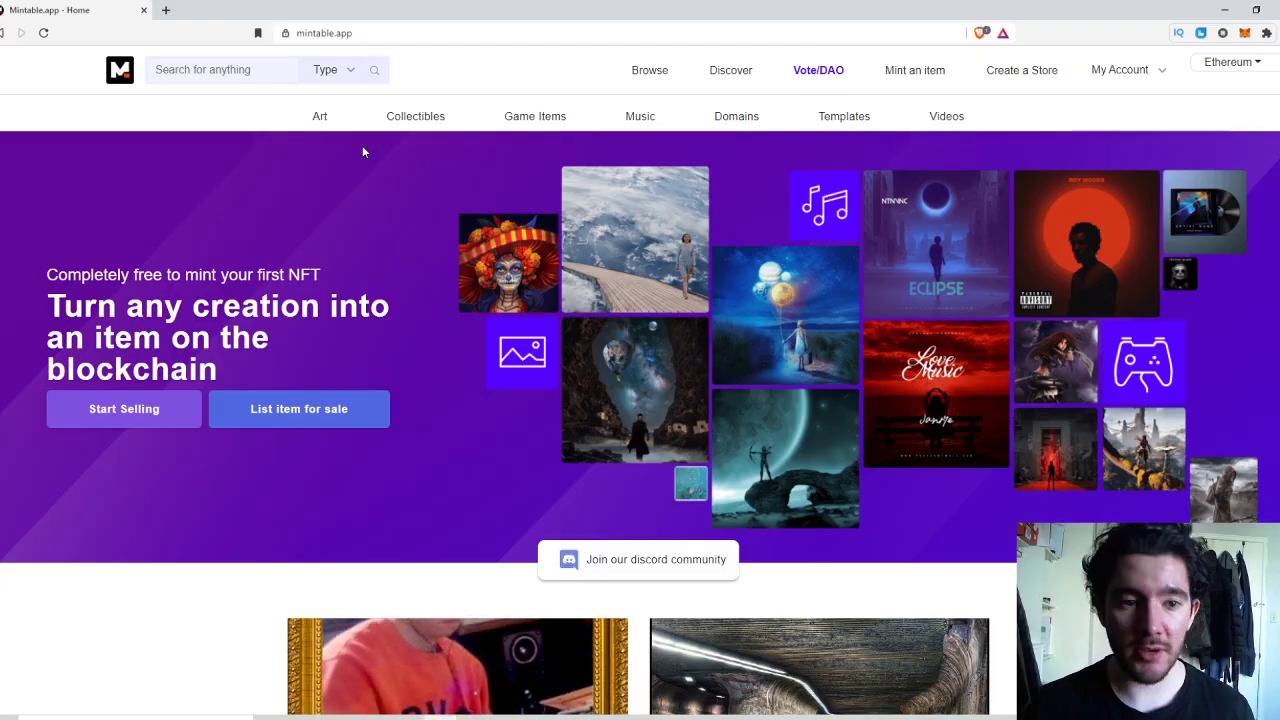
pyautogui.click(330, 33)
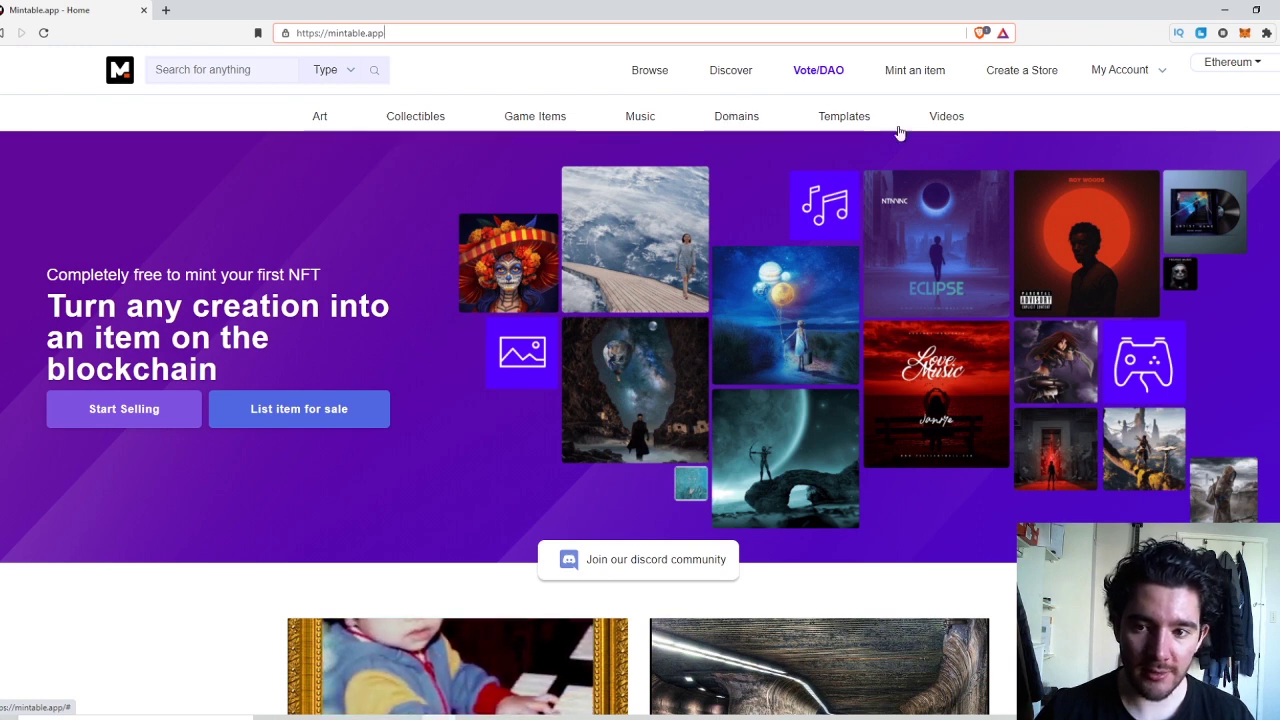
pyautogui.click(868, 122)
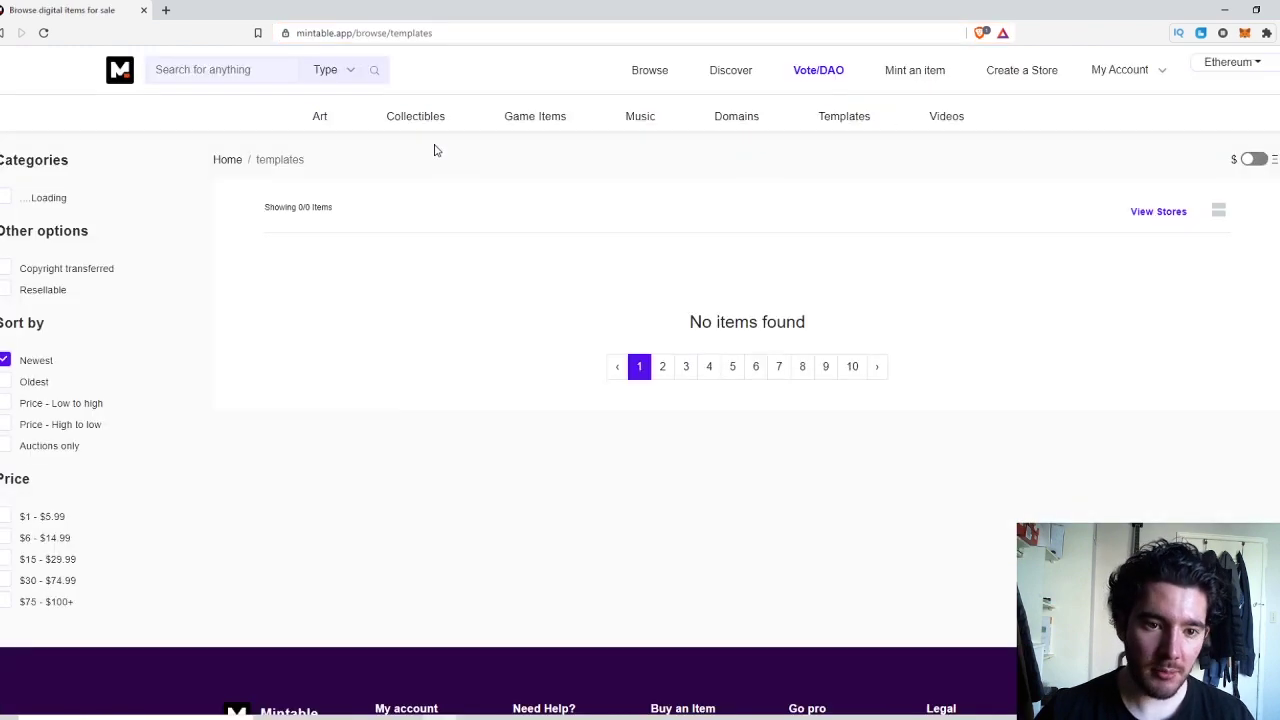
pyautogui.click(438, 122)
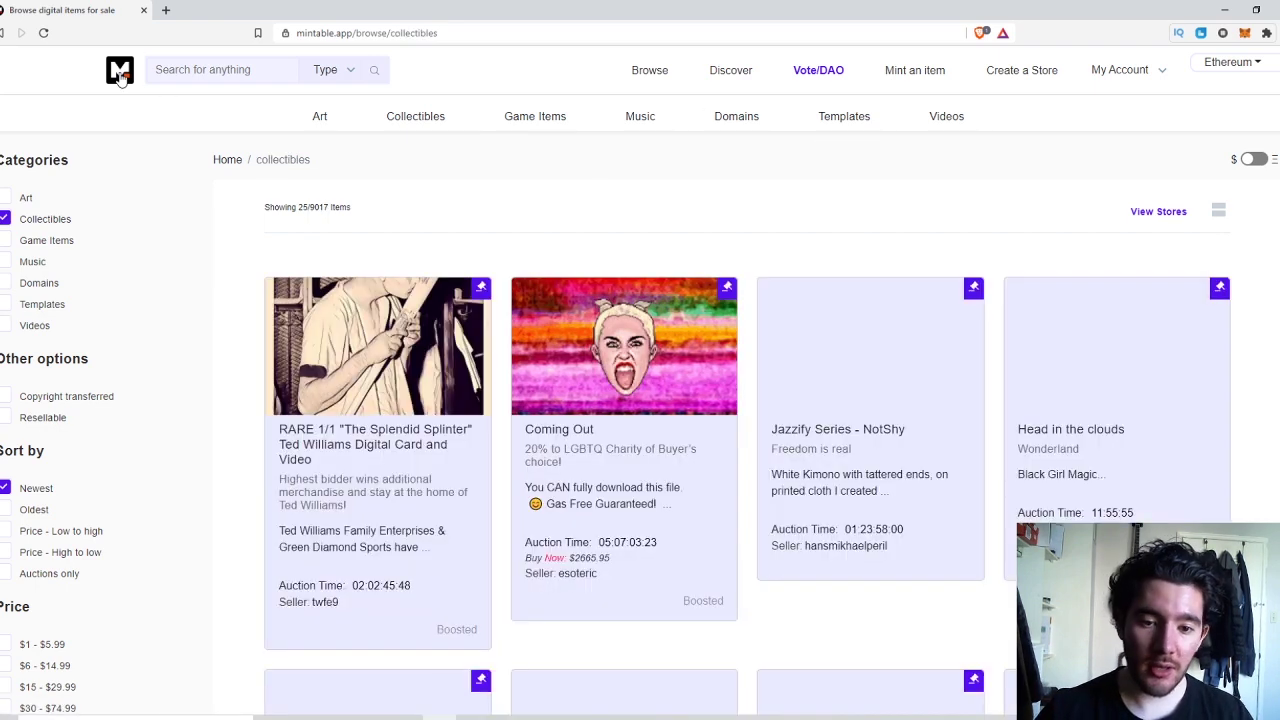
pyautogui.click(120, 72)
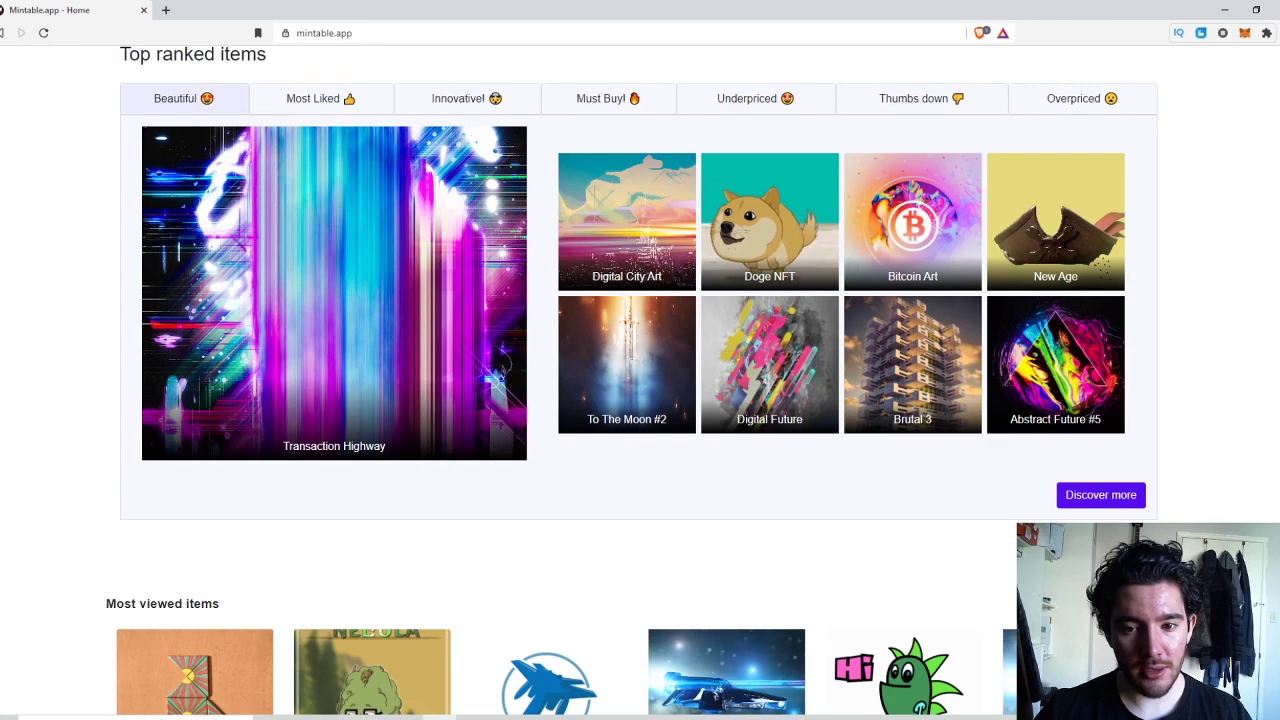
pyautogui.scroll(-2, 640, 400)
pyautogui.scroll(-2, 640, 400)
pyautogui.scroll(10, 1268, 82)
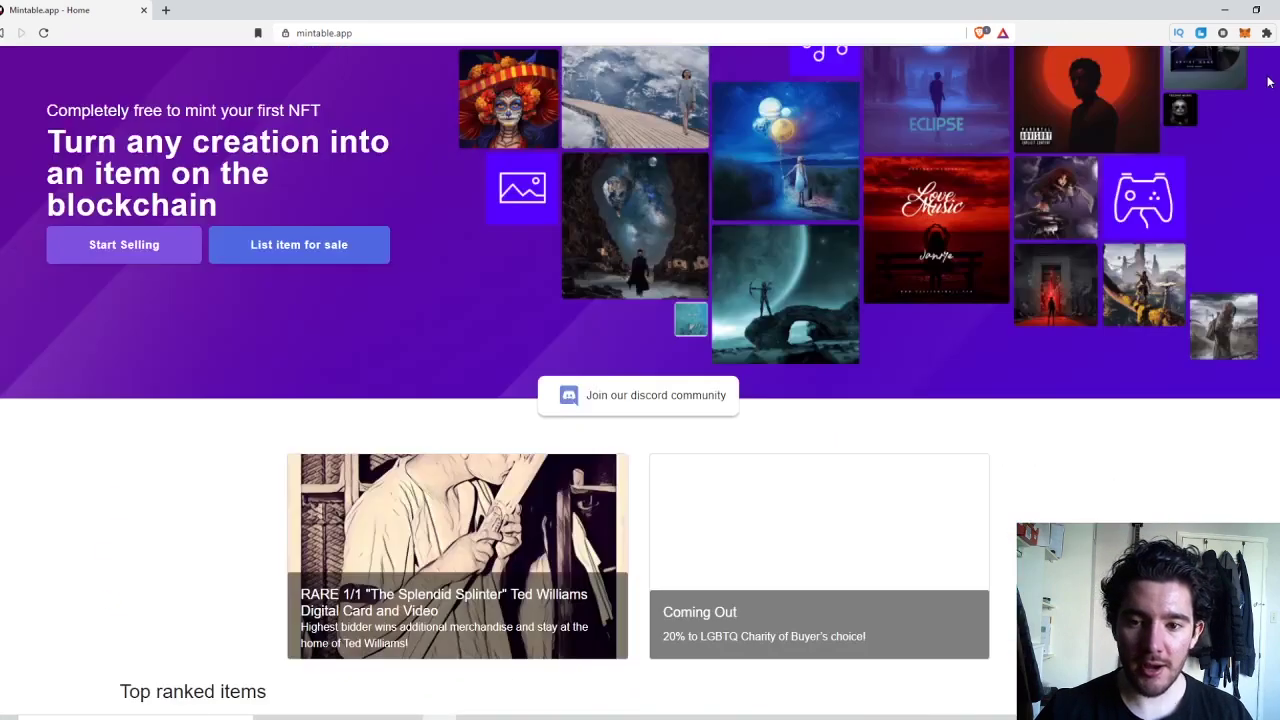
pyautogui.scroll(2, 1268, 82)
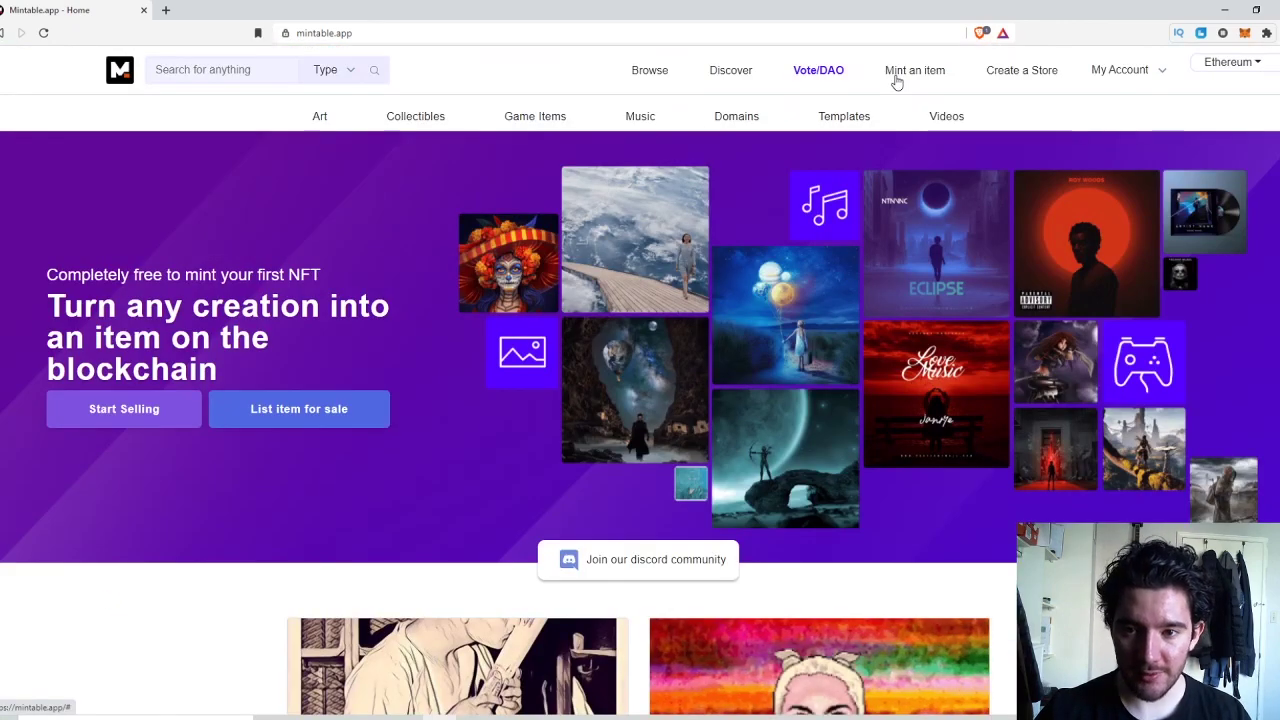
# Step: Start a gasless new item listing titled 'ViTALiK Buterin Glitch', subtitled 'Made with analog scanner'
pyautogui.click(895, 78)
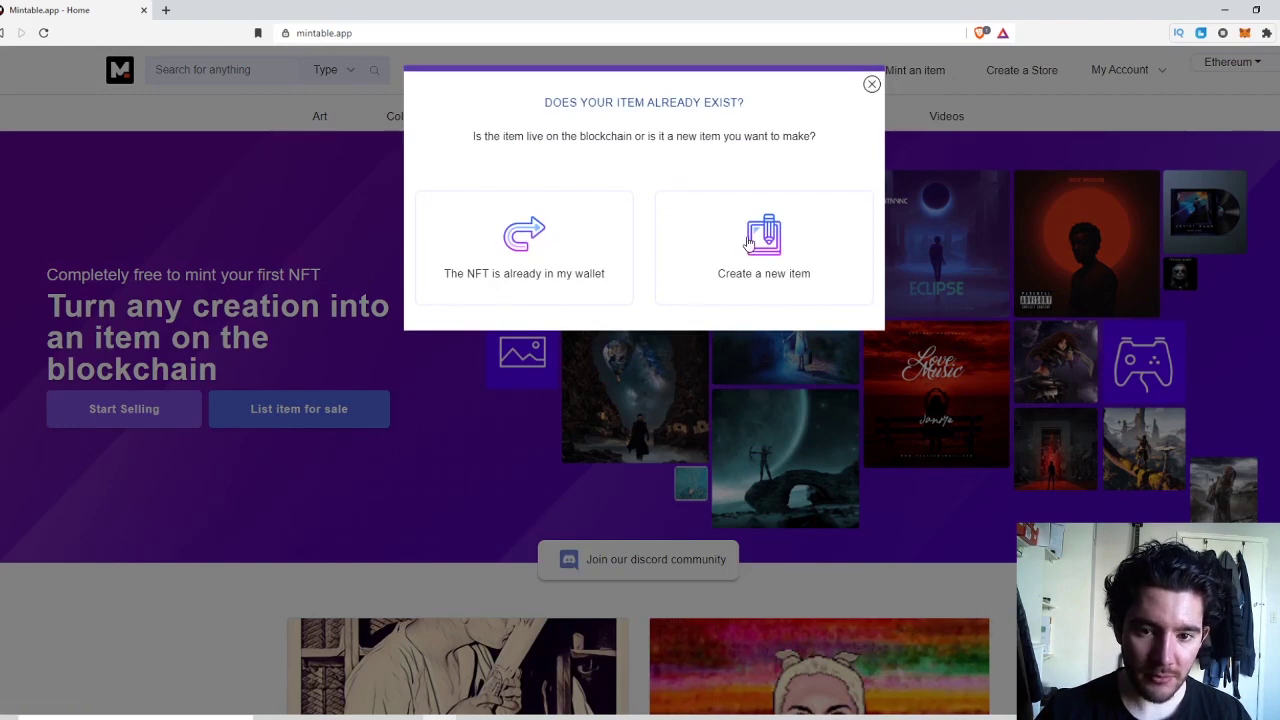
pyautogui.click(748, 240)
pyautogui.click(666, 260)
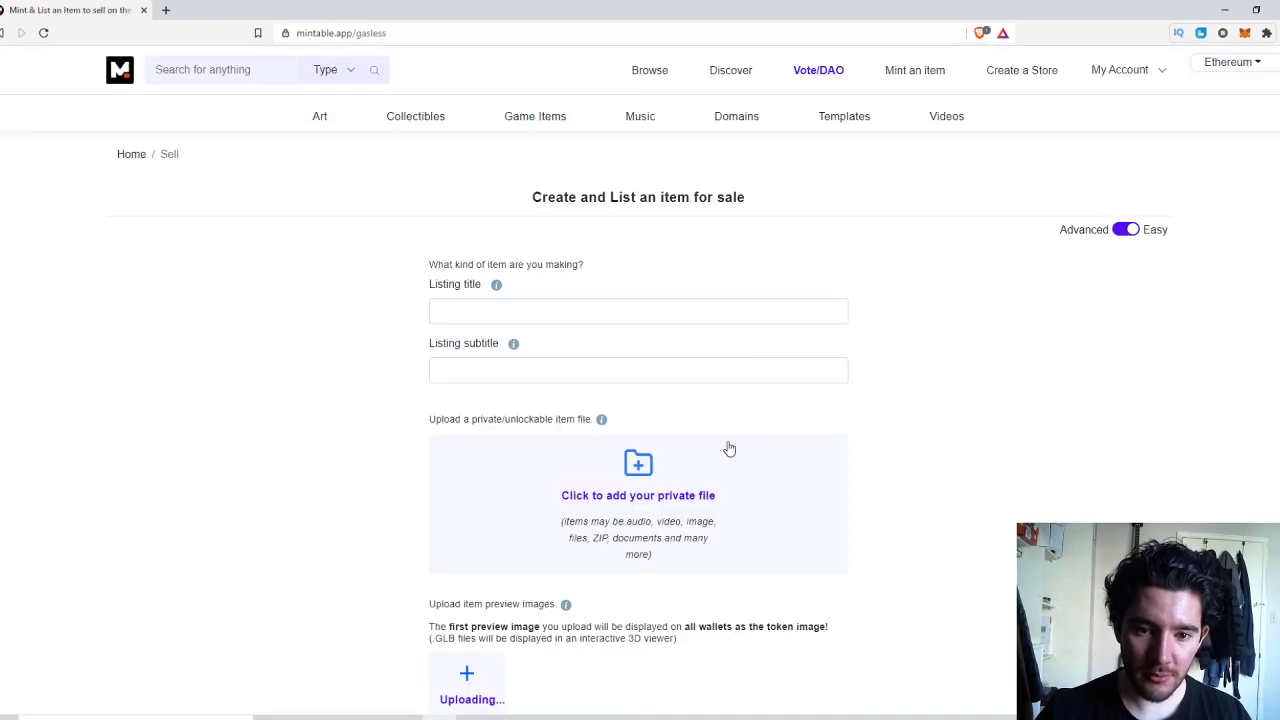
pyautogui.click(525, 315)
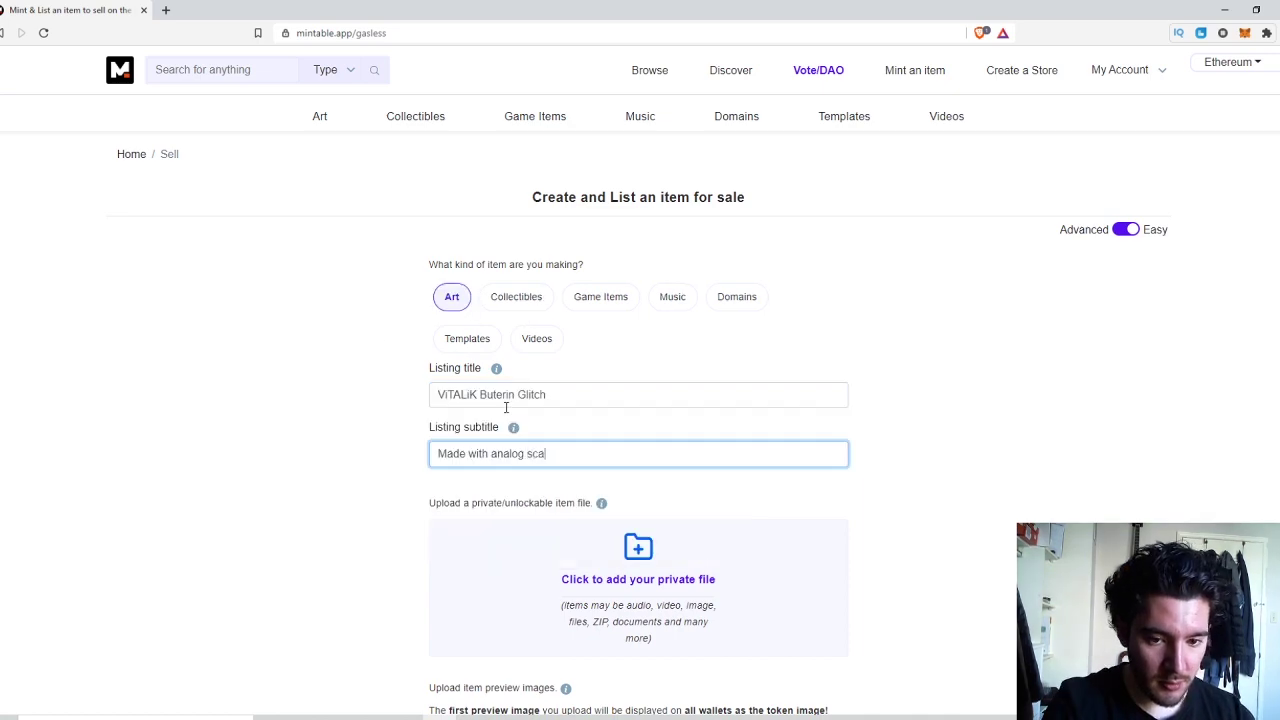
pyautogui.click(641, 578)
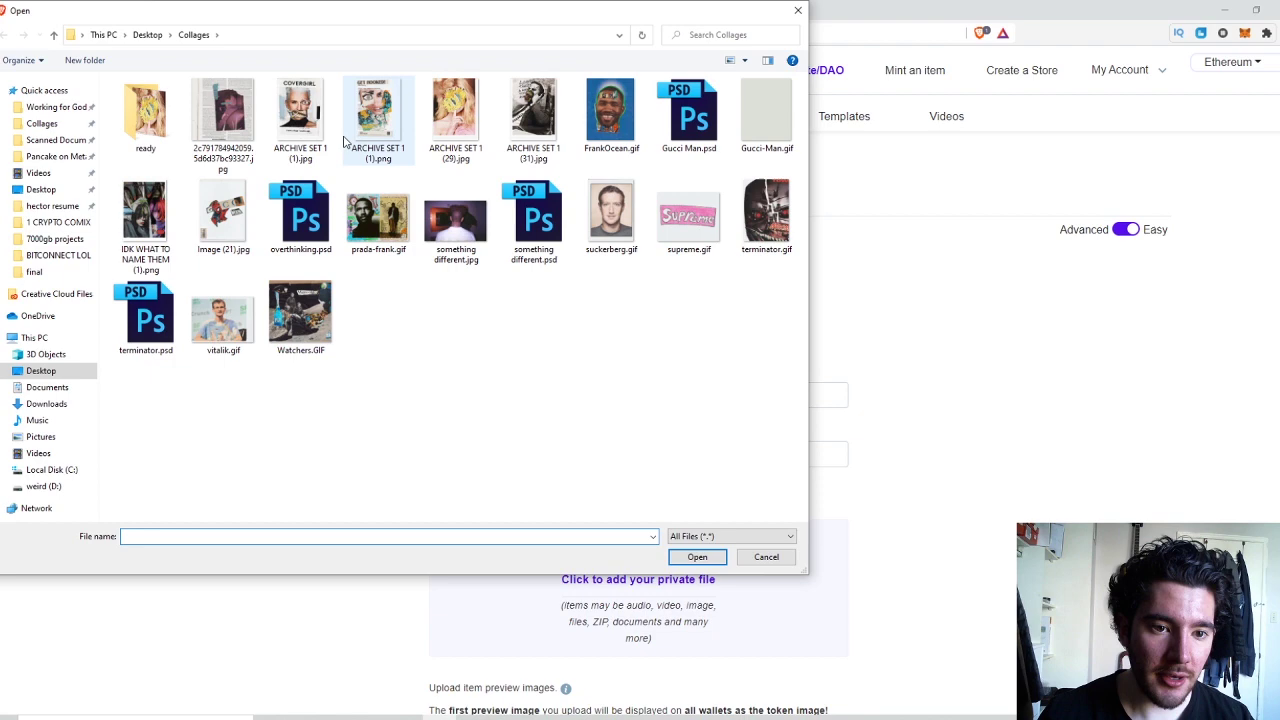
# Step: Upload the private item file for the listing
pyautogui.doubleClick(231, 335)
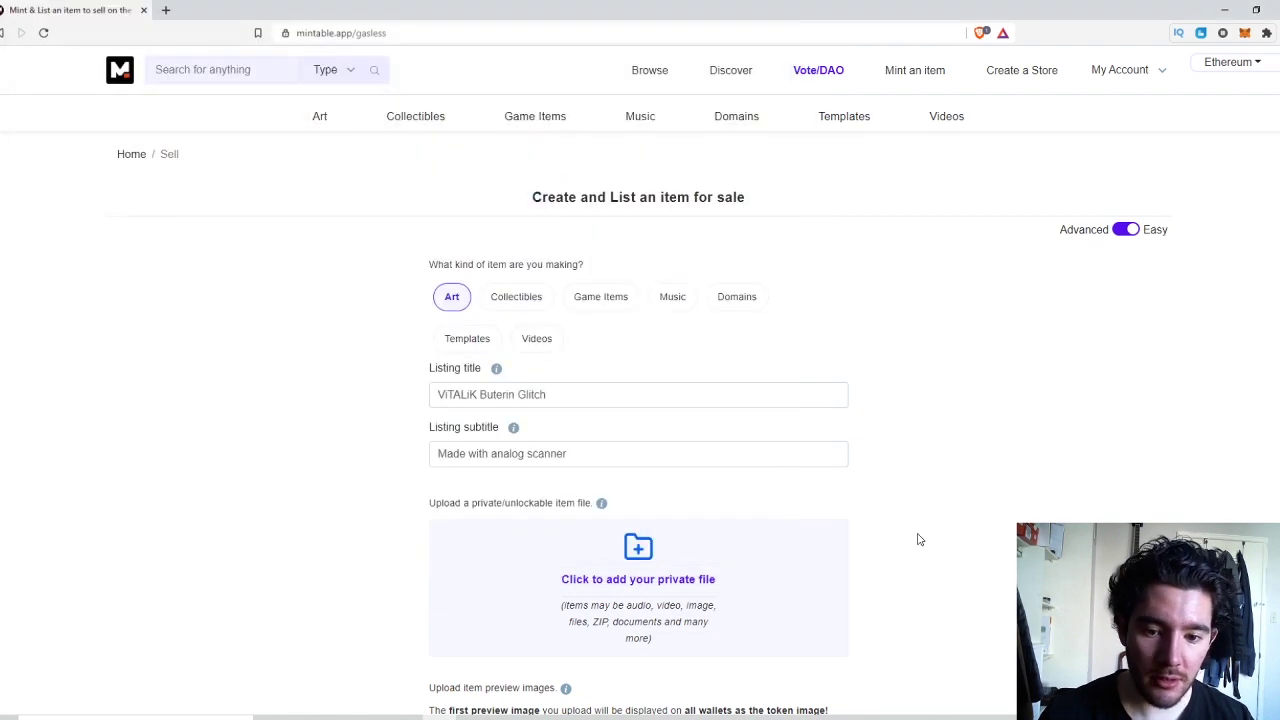
pyautogui.scroll(-3, 598, 445)
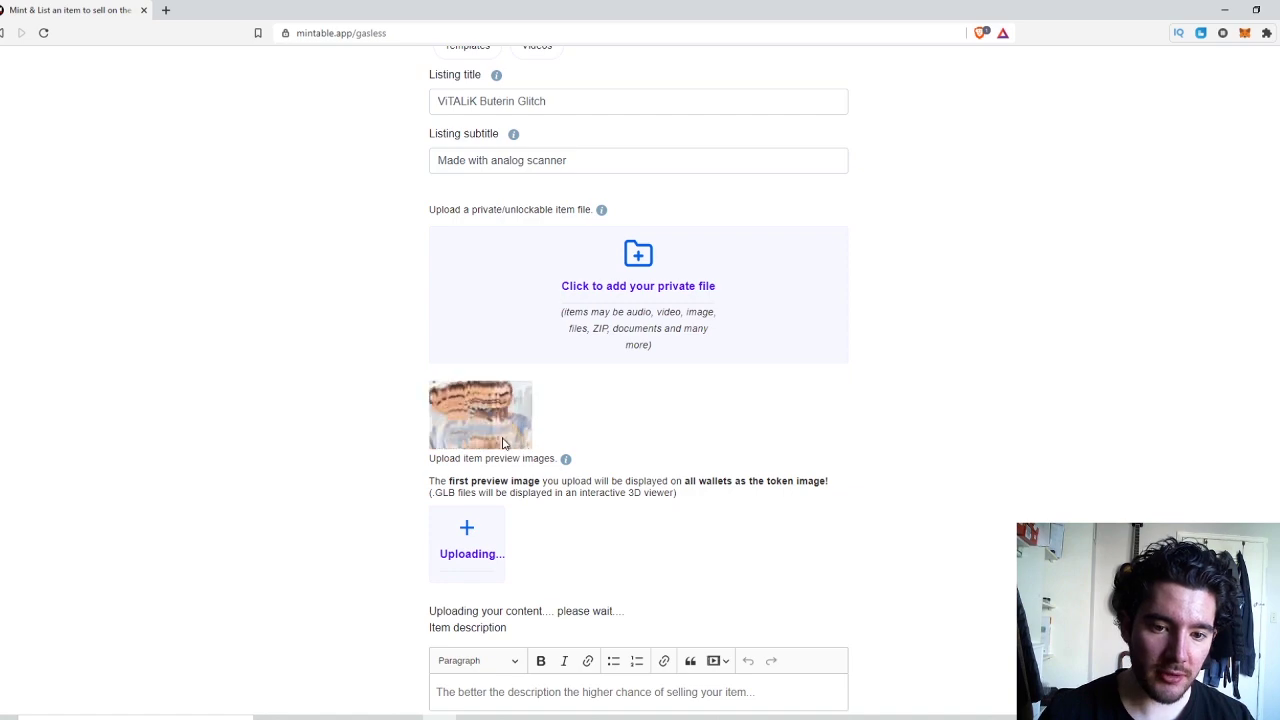
pyautogui.scroll(-2, 383, 471)
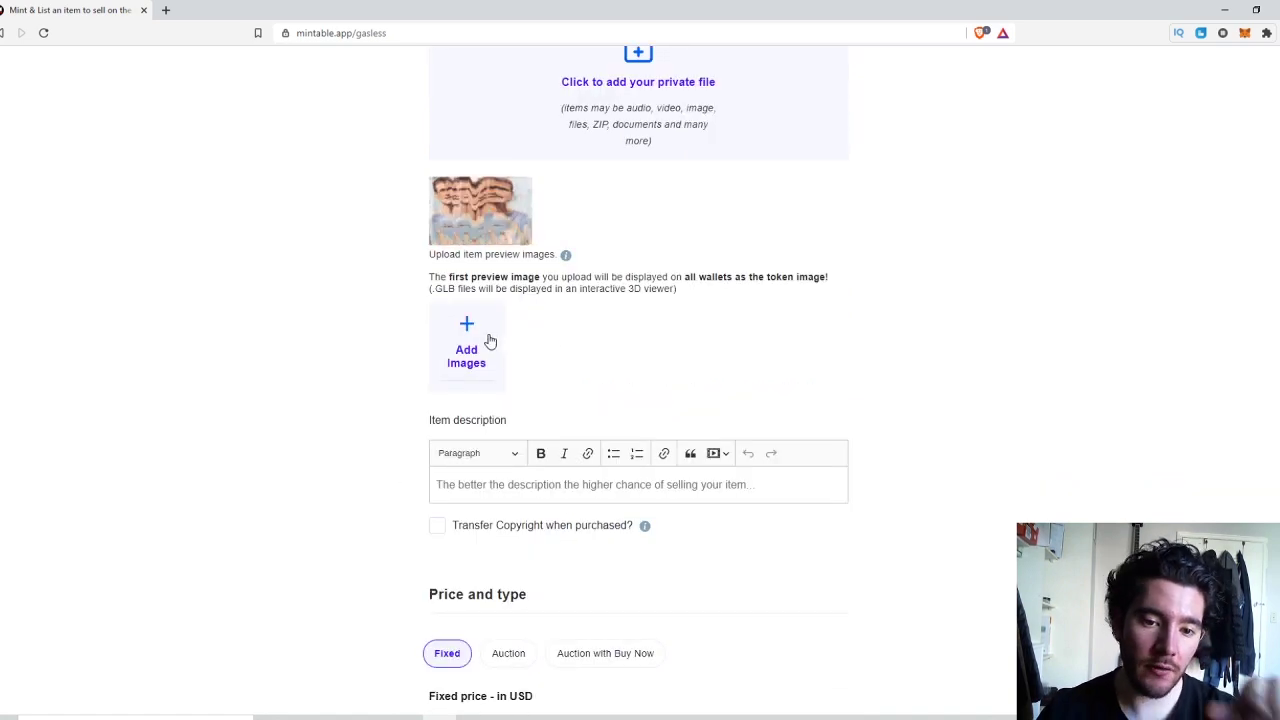
# Step: Add vitalik.gif as the preview image and start the item description
pyautogui.click(490, 341)
pyautogui.doubleClick(608, 215)
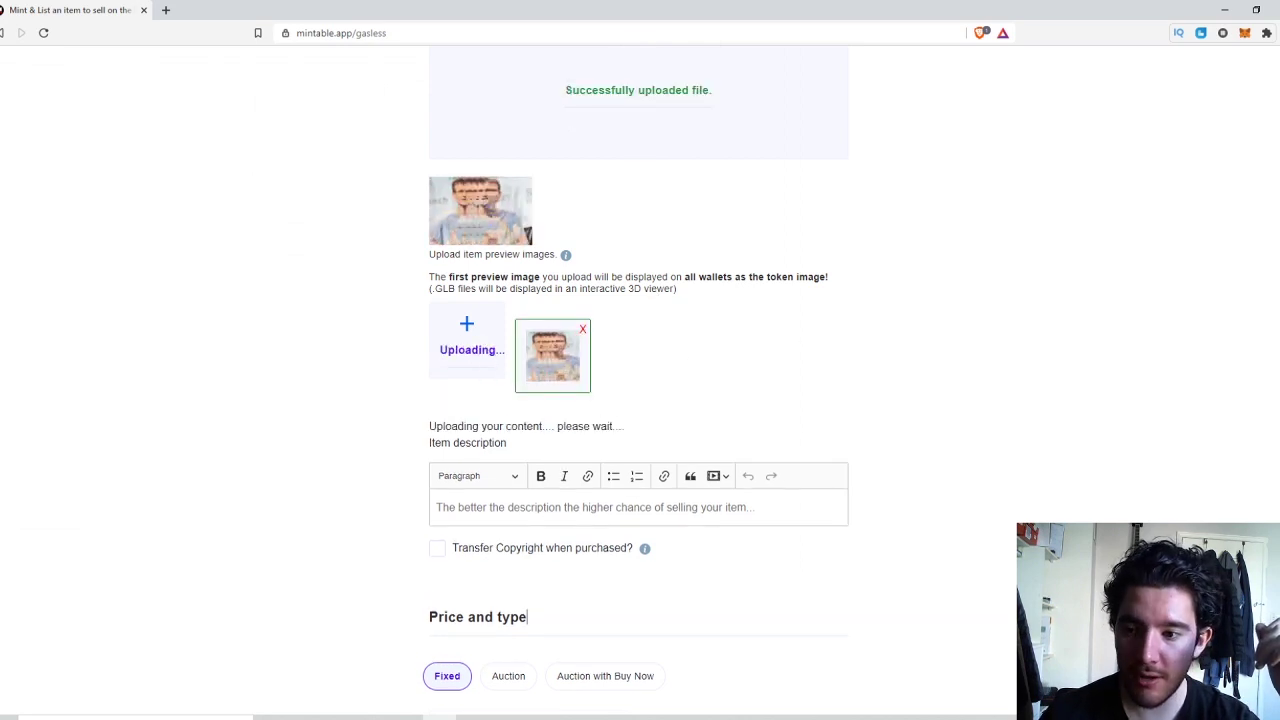
pyautogui.scroll(-2, 730, 337)
pyautogui.click(673, 336)
pyautogui.write('45')
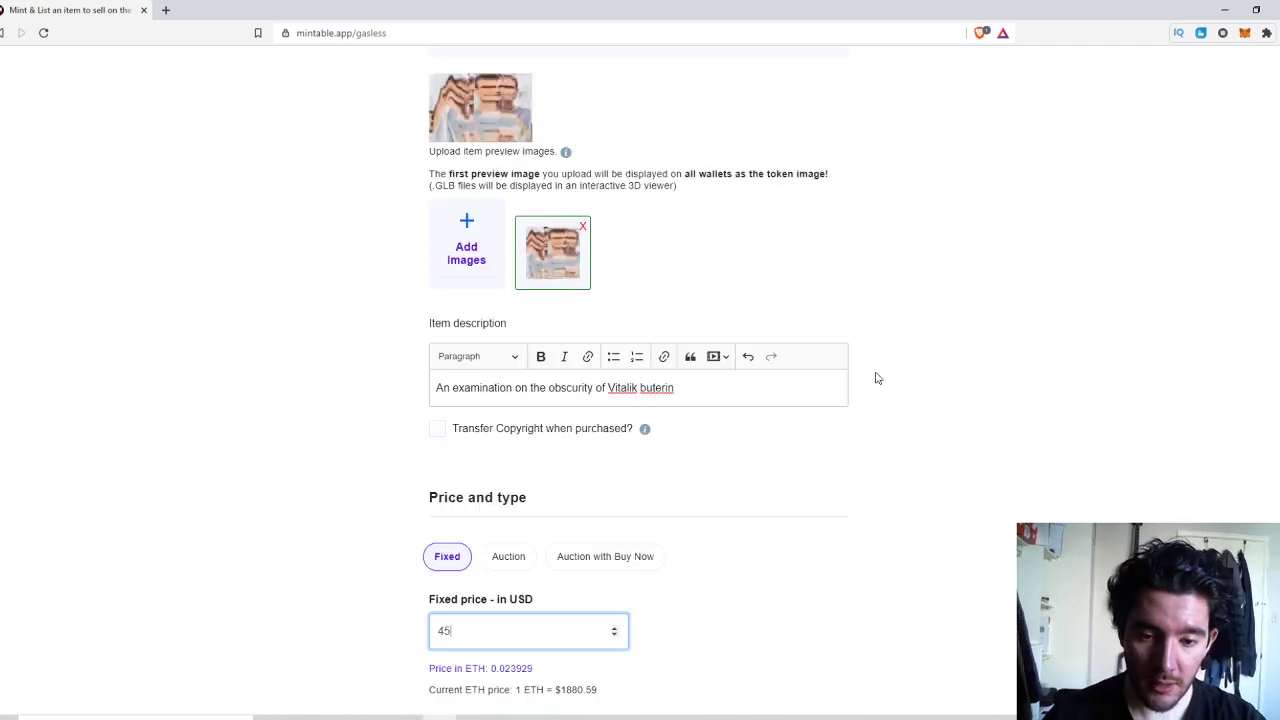
# Step: List ViTALiK Buterin Glitch at 70 USD and sign the MetaMask signature request
pyautogui.scroll(-2, 506, 475)
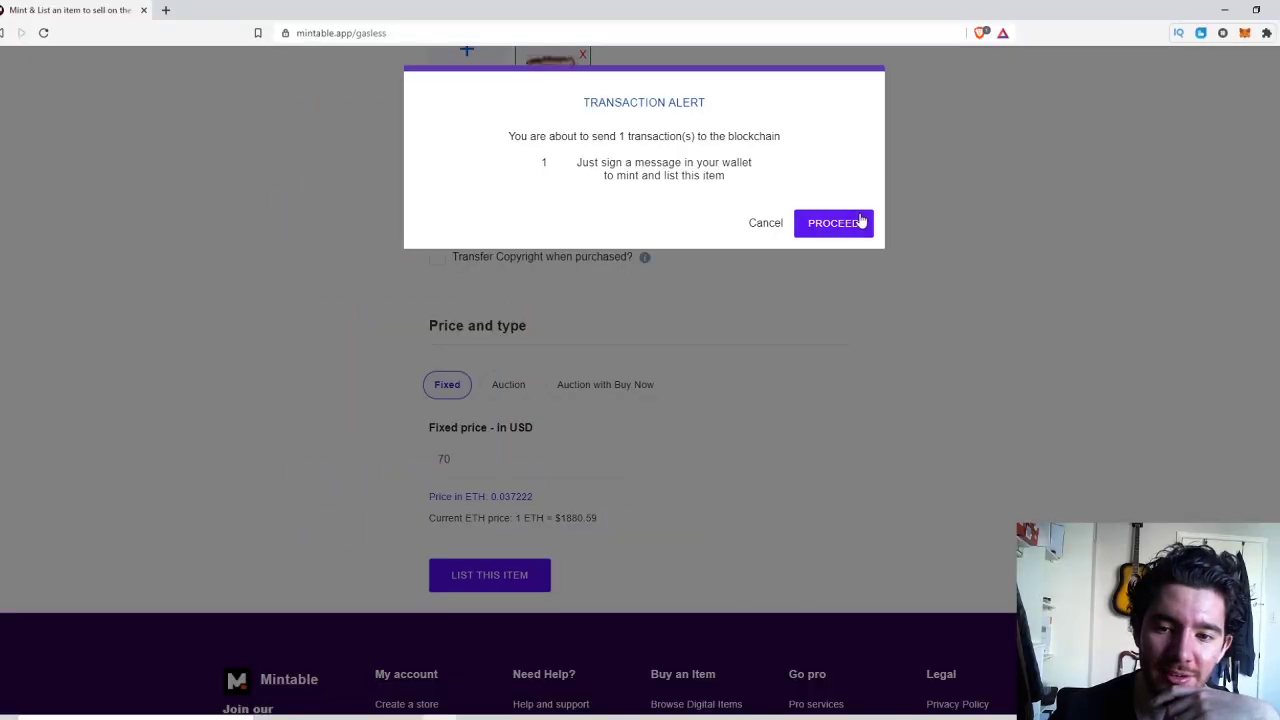
pyautogui.click(850, 223)
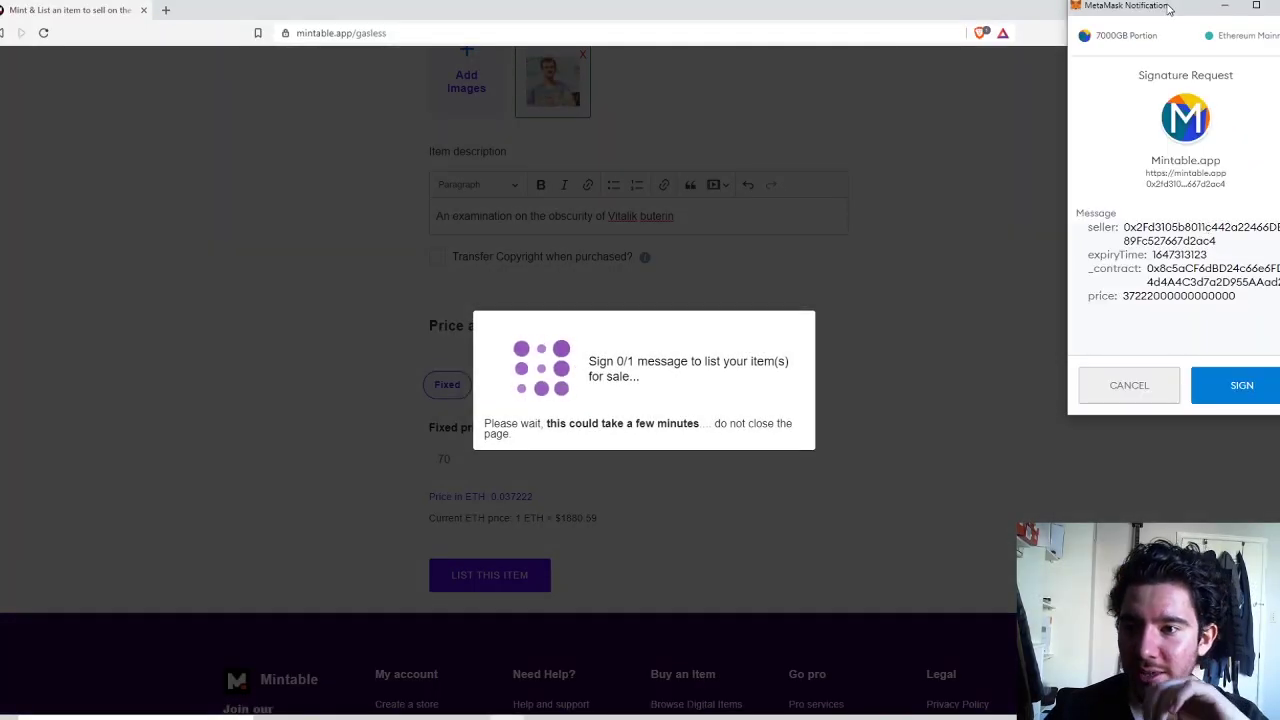
pyautogui.moveTo(1167, 10); pyautogui.dragTo(1088, 155)
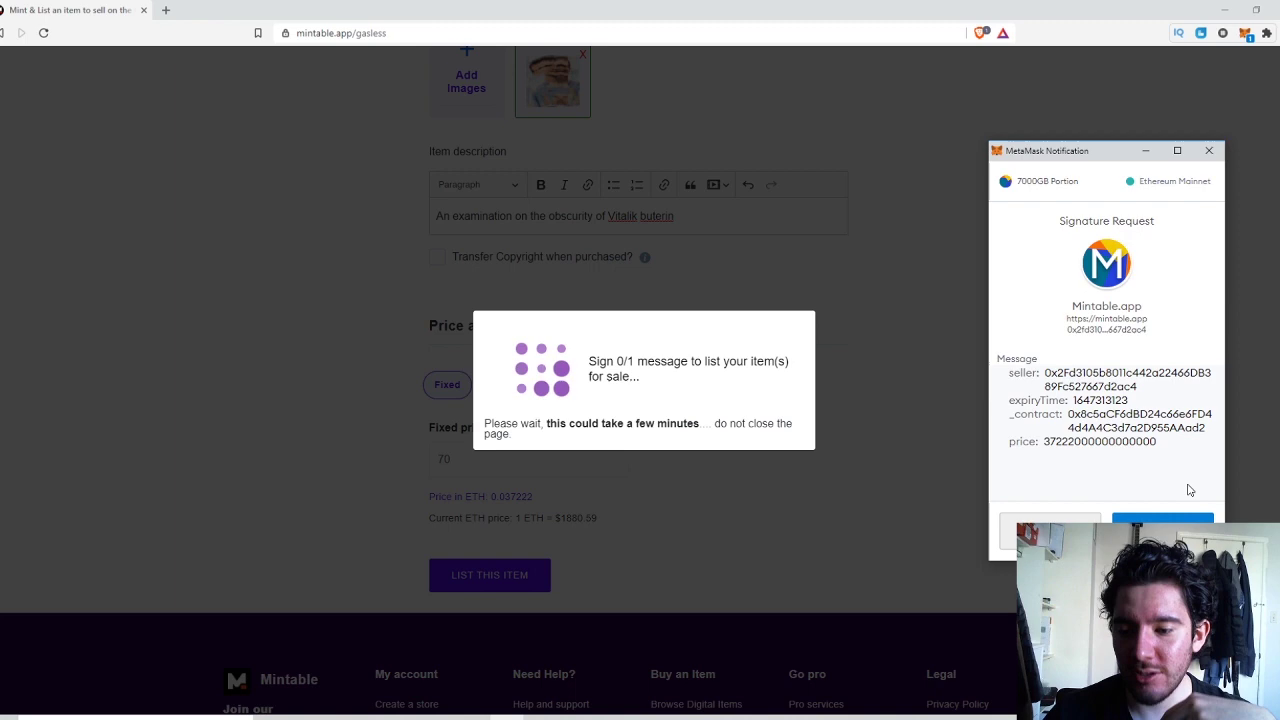
pyautogui.click(1163, 527)
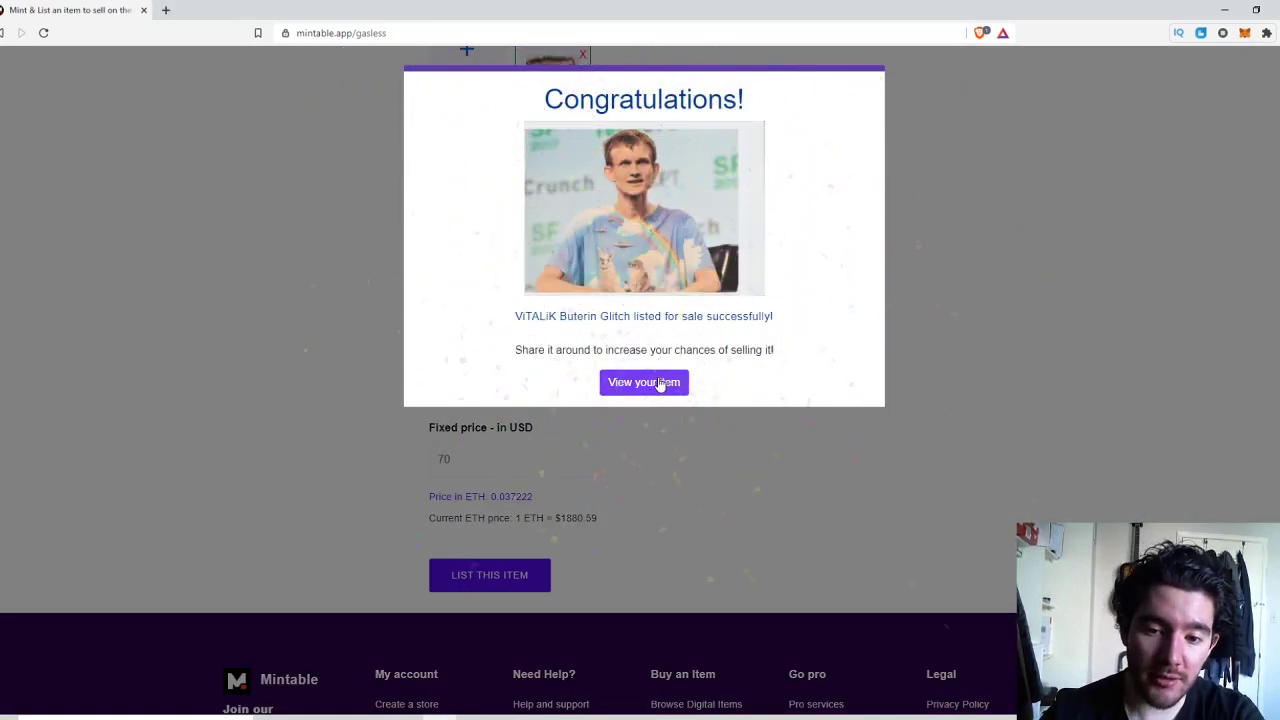
# Step: Open the new item's page and scroll through its $69.94 price, token ID 216316 and metadata
pyautogui.click(645, 384)
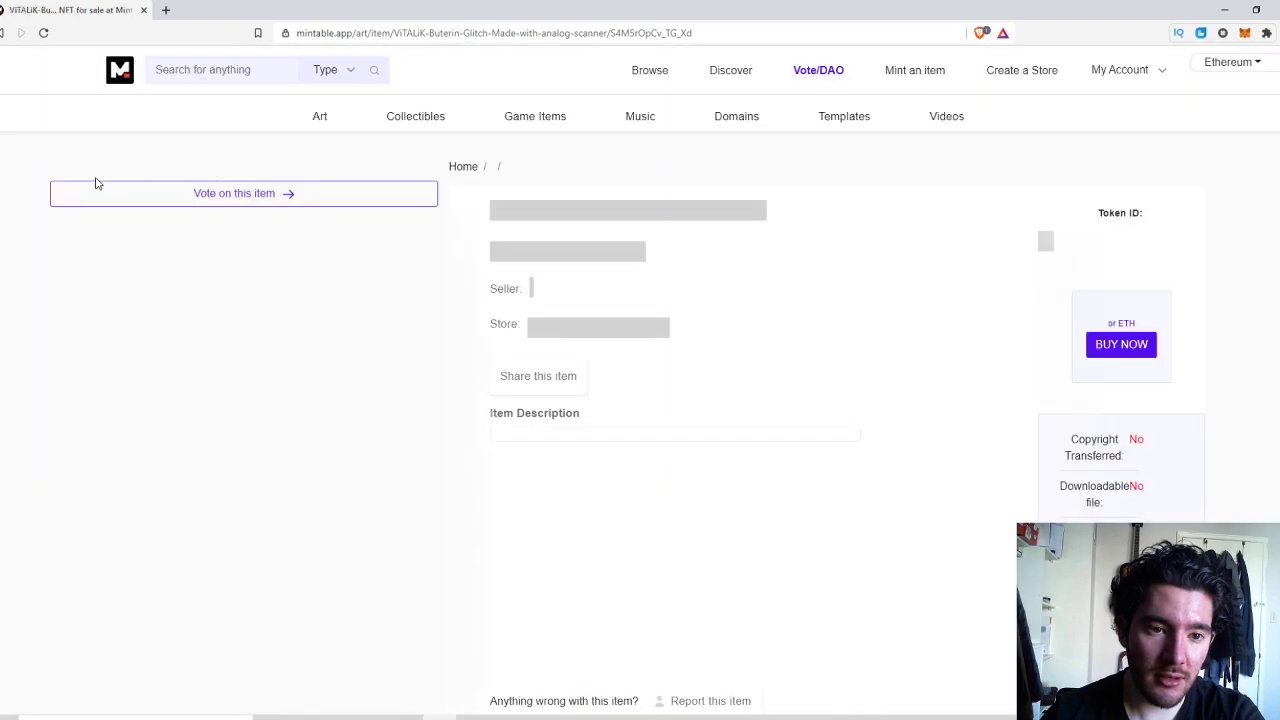
pyautogui.scroll(-1, 515, 325)
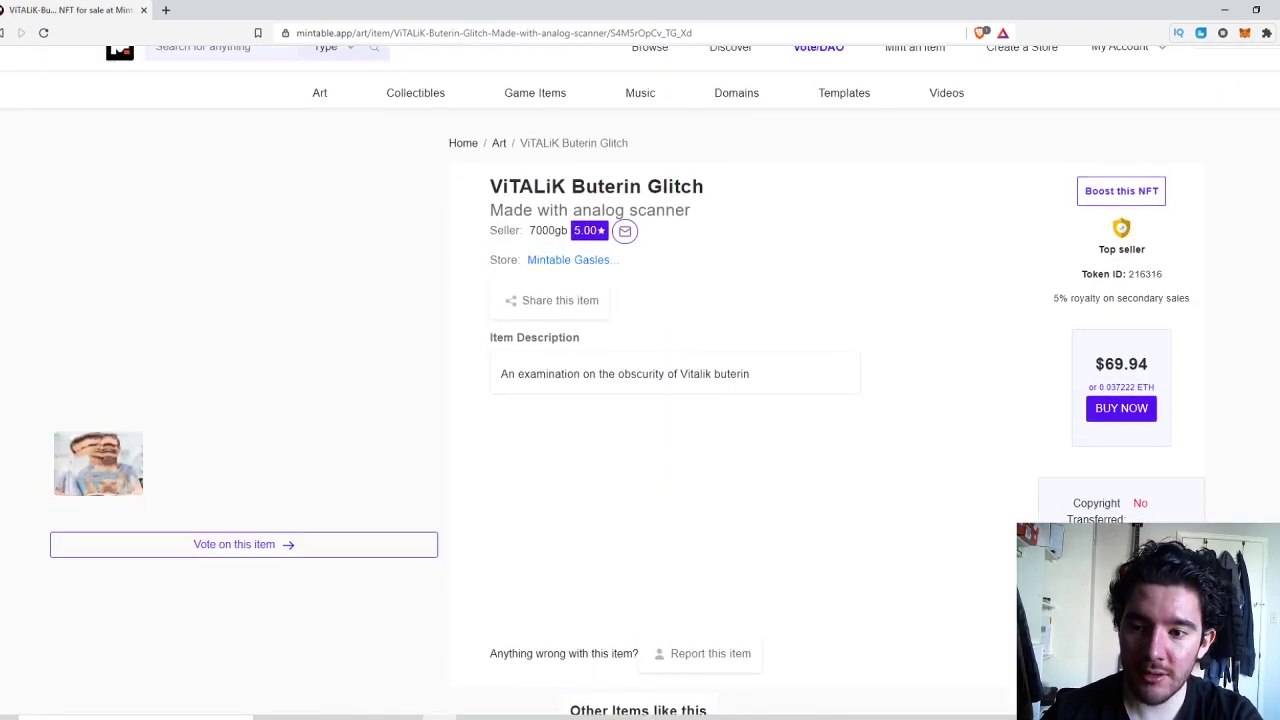
pyautogui.scroll(-3, 640, 400)
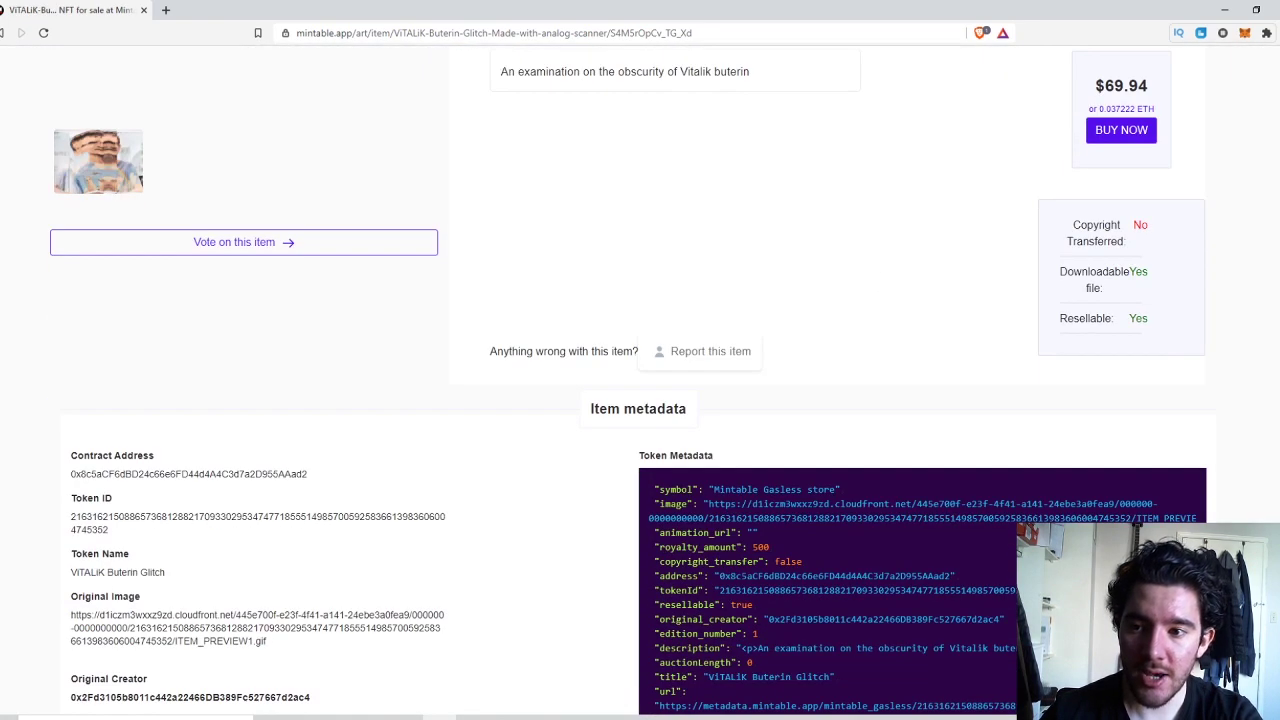
pyautogui.scroll(4, 925, 300)
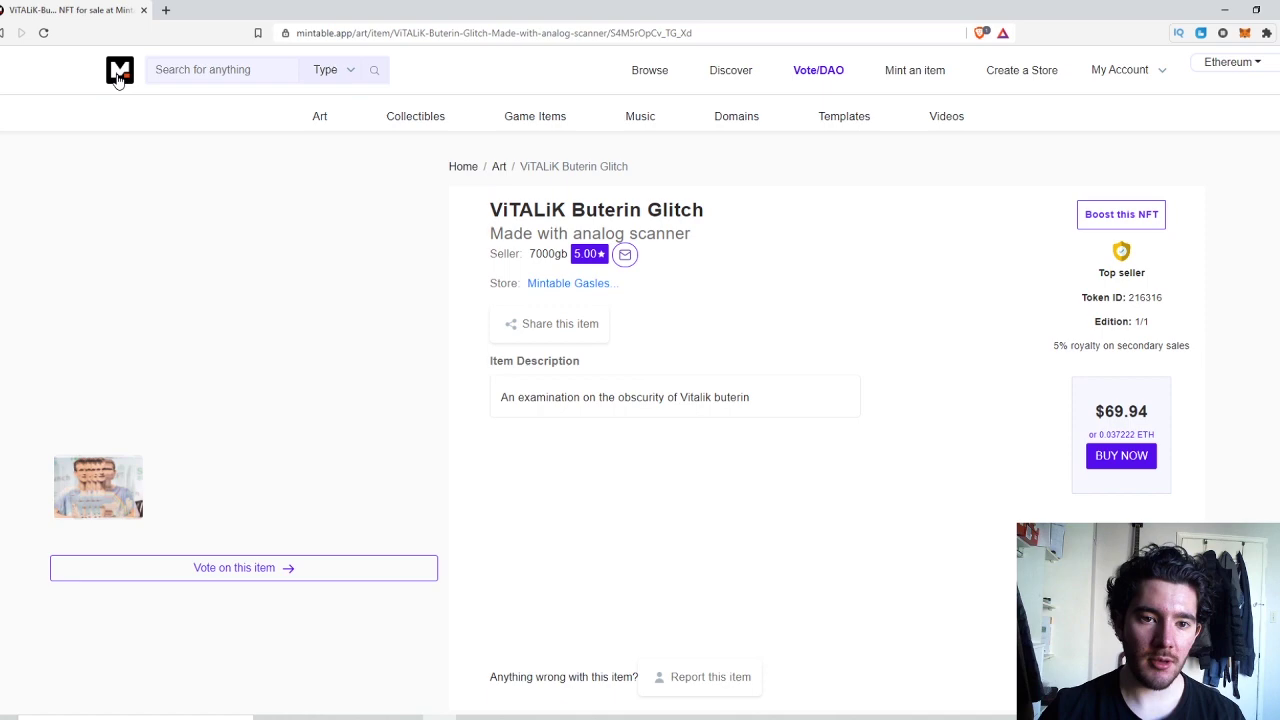
# Step: Use the Mintable logo to leave the ViTALiK Buterin Glitch item page for the marketplace home
pyautogui.click(118, 72)
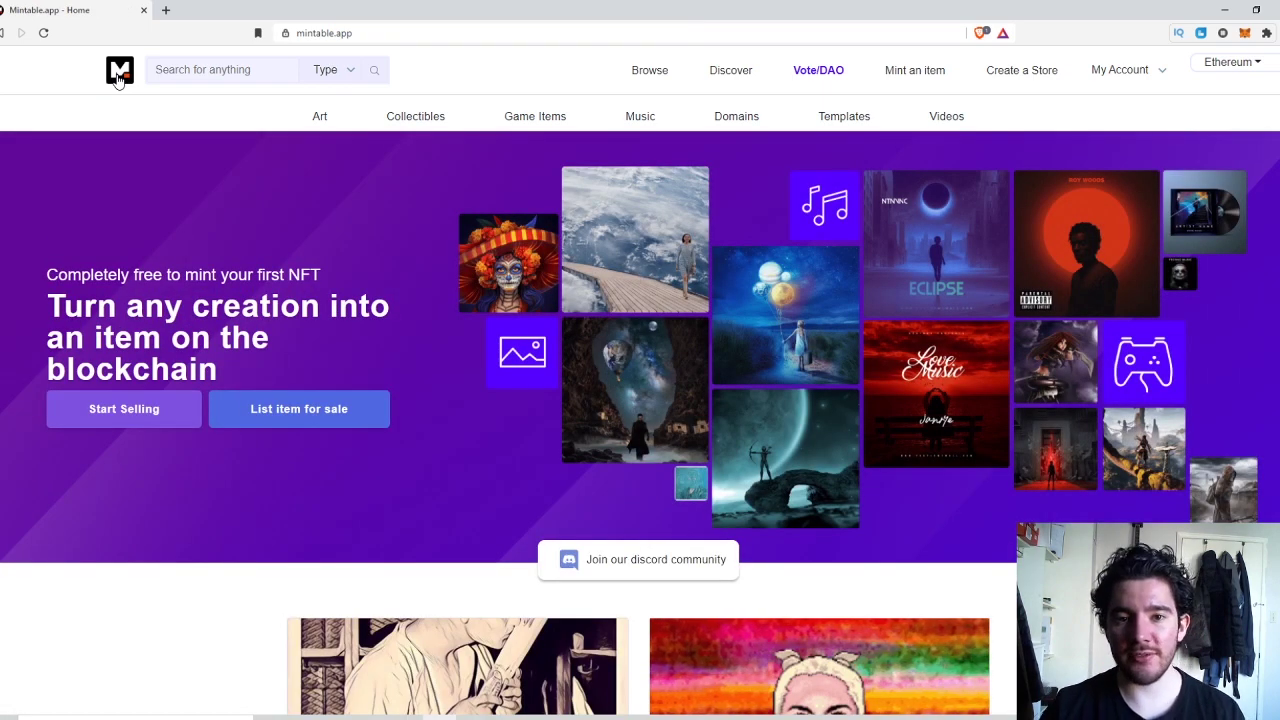